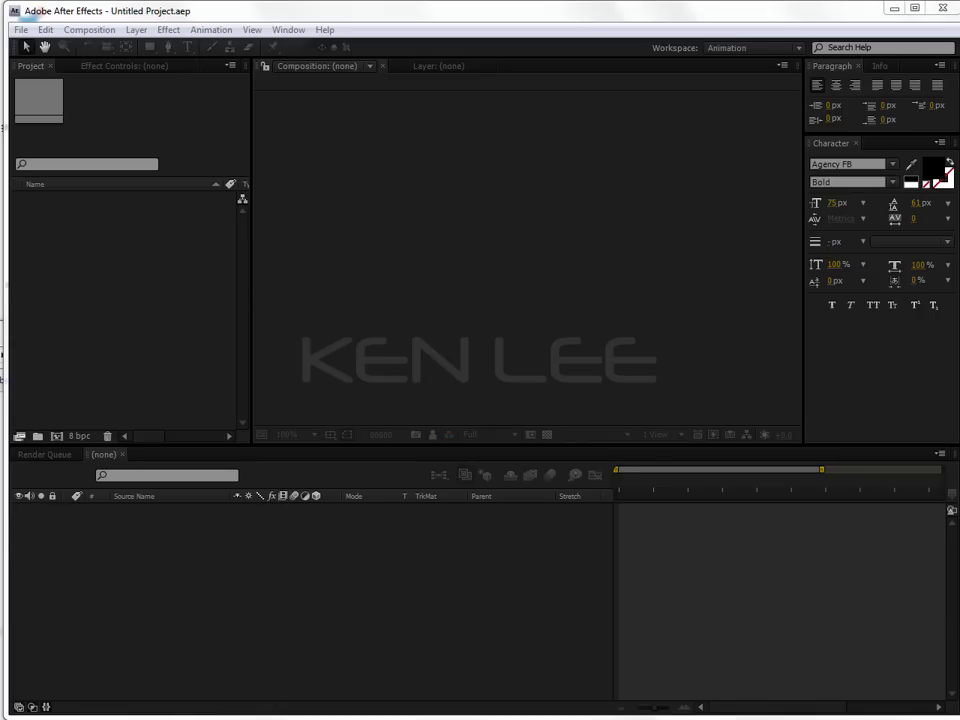
Import s1_AO.1 and s1_Color.1 from their pass folders into the Project panel.
key("alt+Tab")
mouse_move(127, 365)
left_mouse_down()
mouse_move(303, 488)
mouse_move(302, 498)
left_mouse_up()
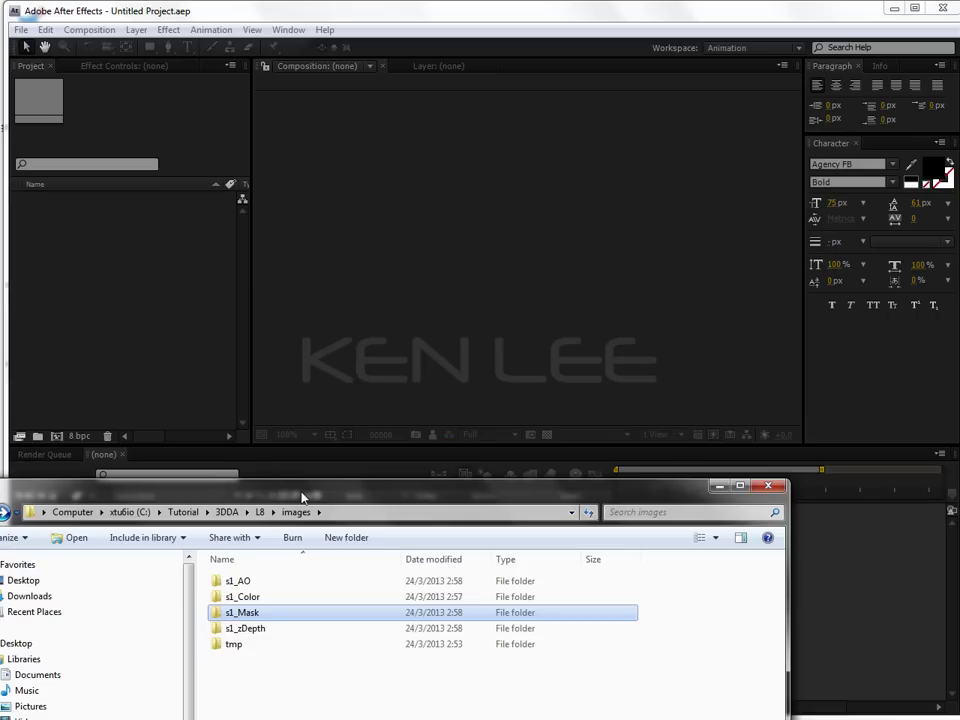
double_click(238, 581)
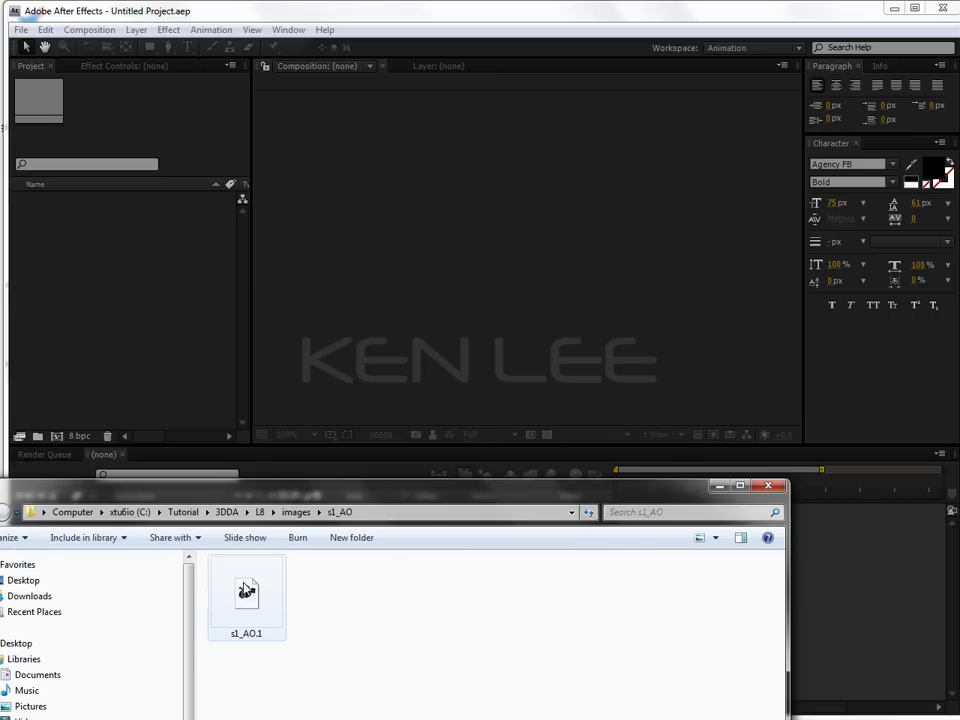
left_click_drag(259, 597, 120, 344)
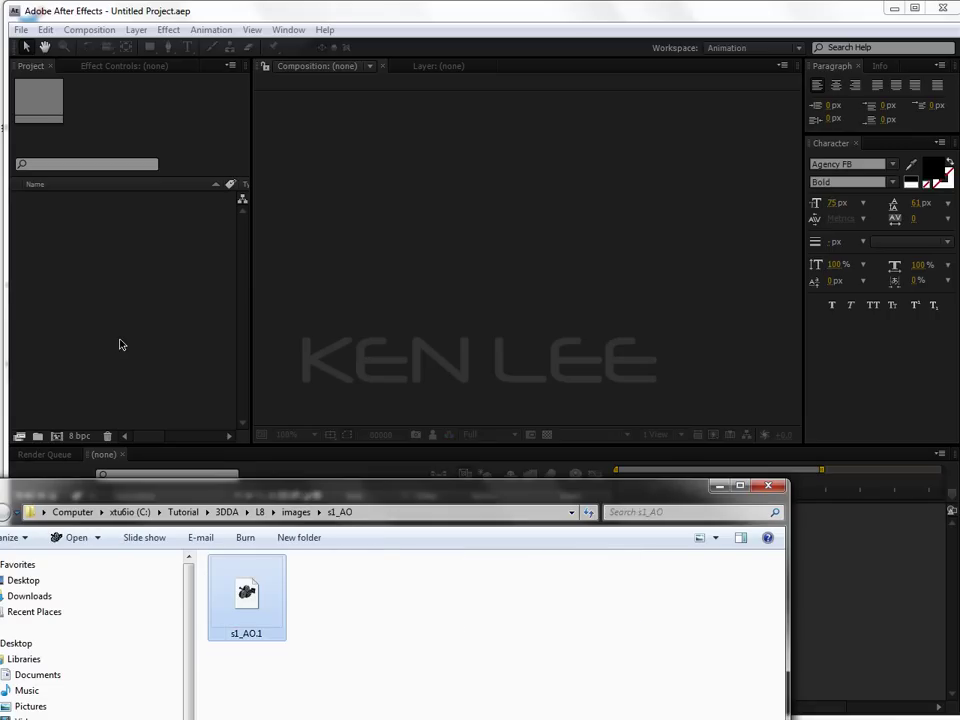
key("alt+Tab")
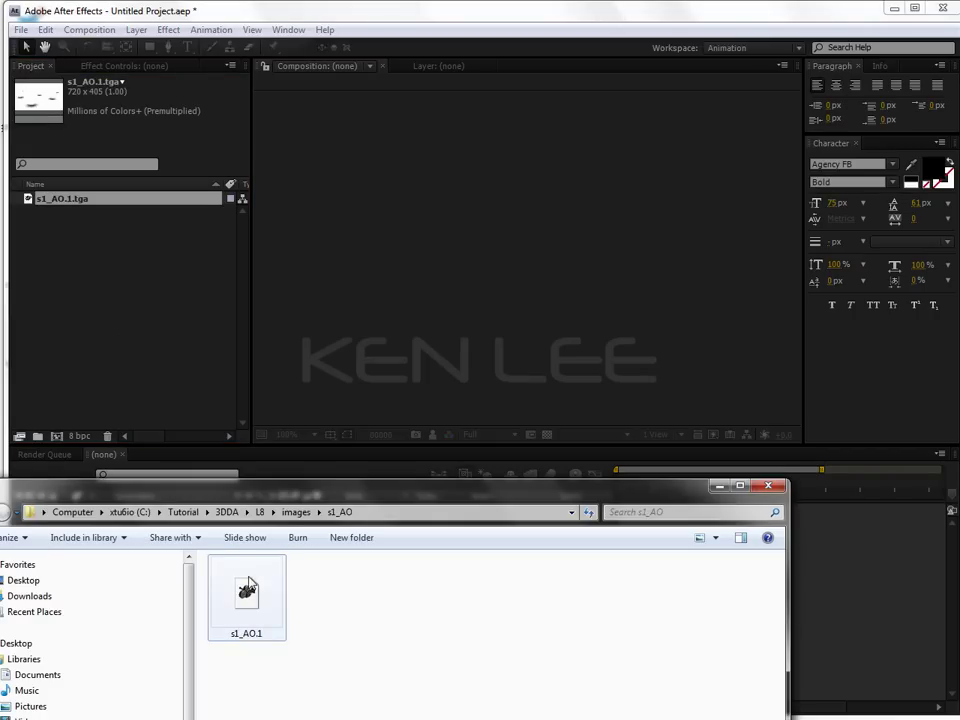
left_click(300, 512)
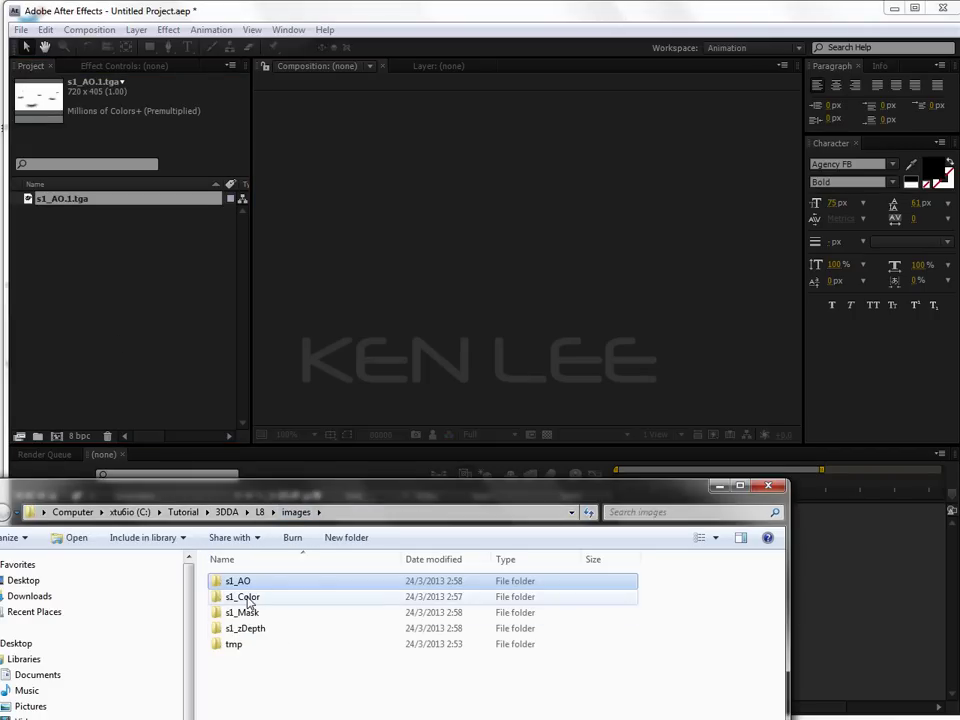
double_click(245, 597)
left_click_drag(247, 595, 165, 369)
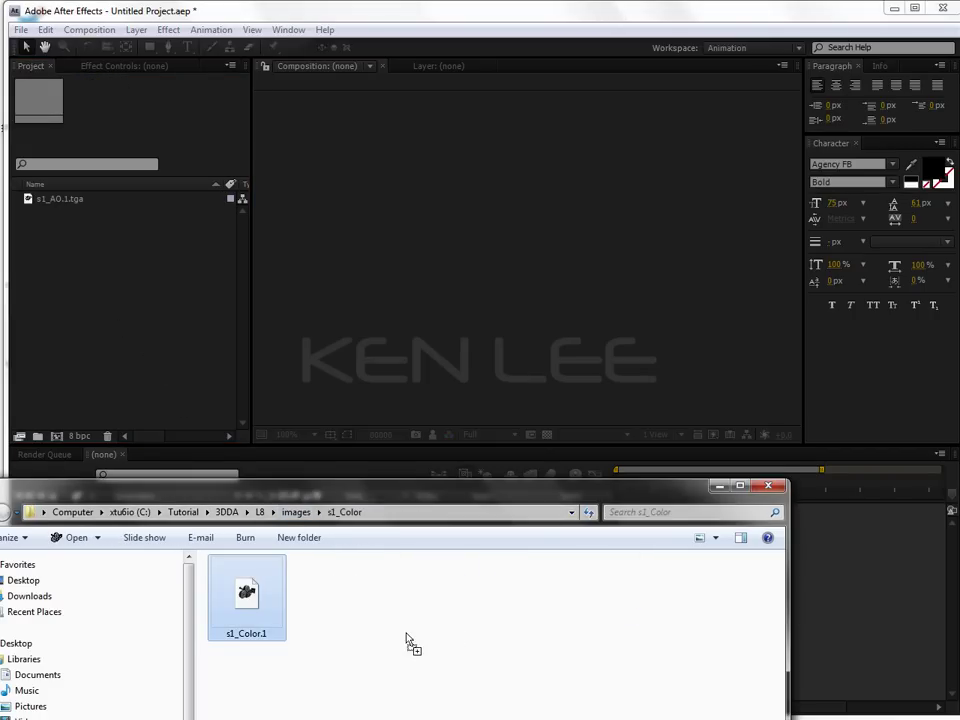
Import s1_Mask.1, then drag the s1_zDepth folder into the project.
key("alt+Tab")
left_click(300, 512)
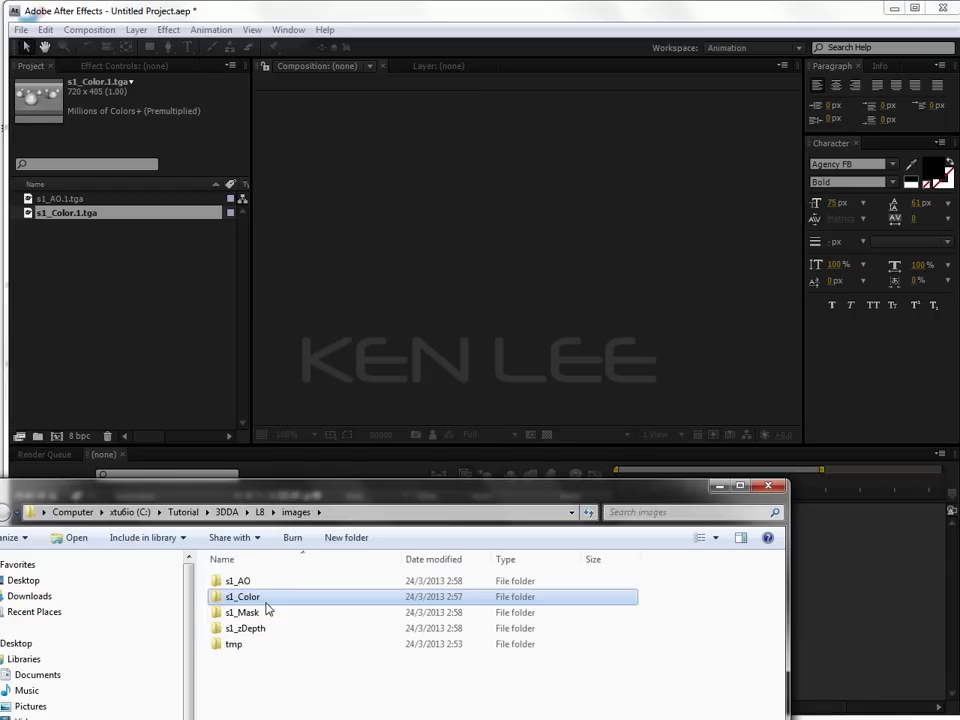
double_click(251, 612)
left_click_drag(246, 597, 146, 352)
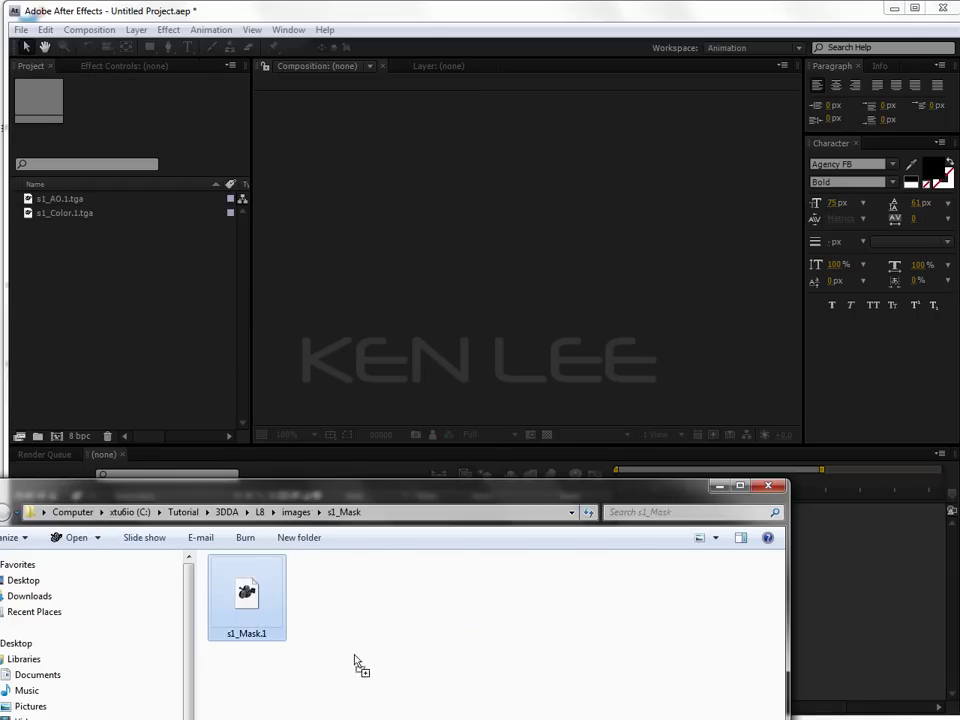
left_click_drag(352, 654, 130, 300)
key("alt+Tab")
left_click(296, 512)
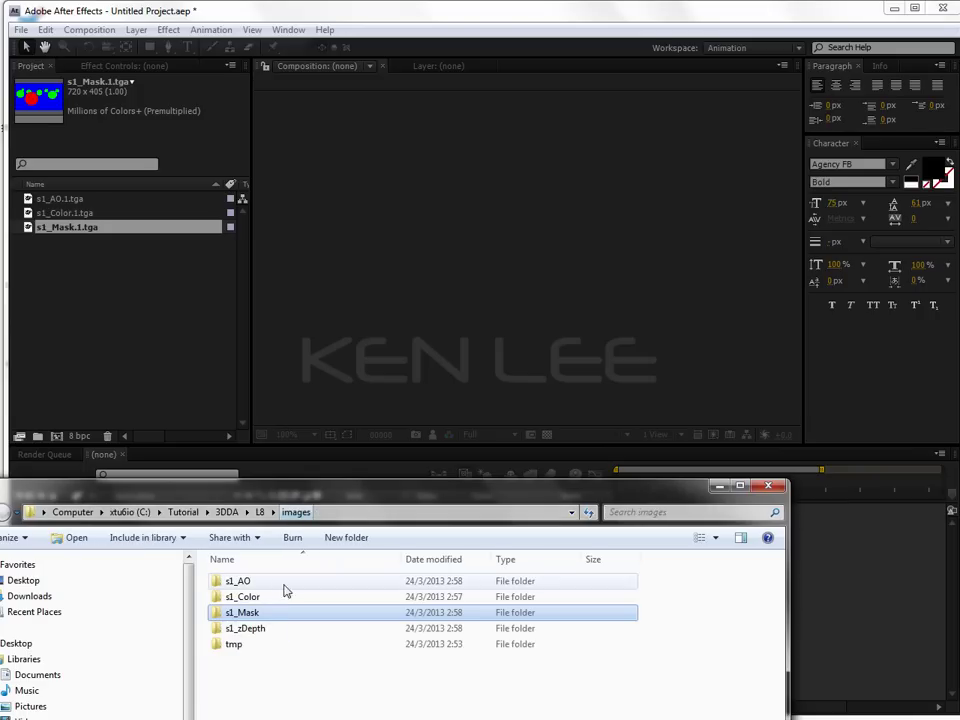
left_click_drag(232, 628, 166, 326)
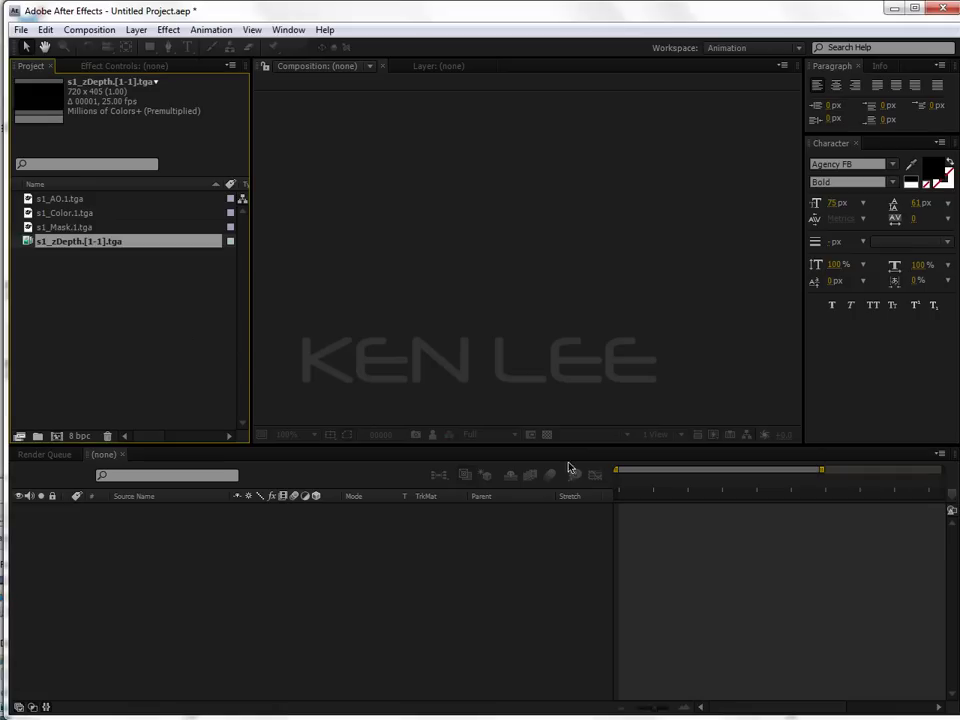
Replace the mistaken s1_zDepth.[1-1].tga sequence with the single s1_zDepth.1.tga frame.
left_click(138, 369)
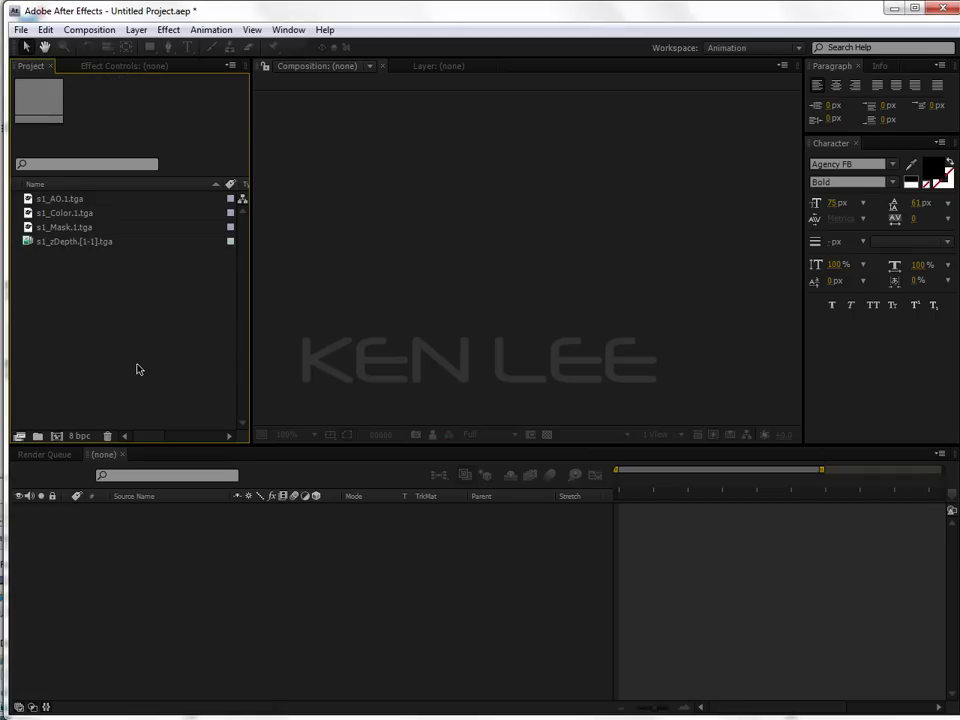
left_click(86, 243)
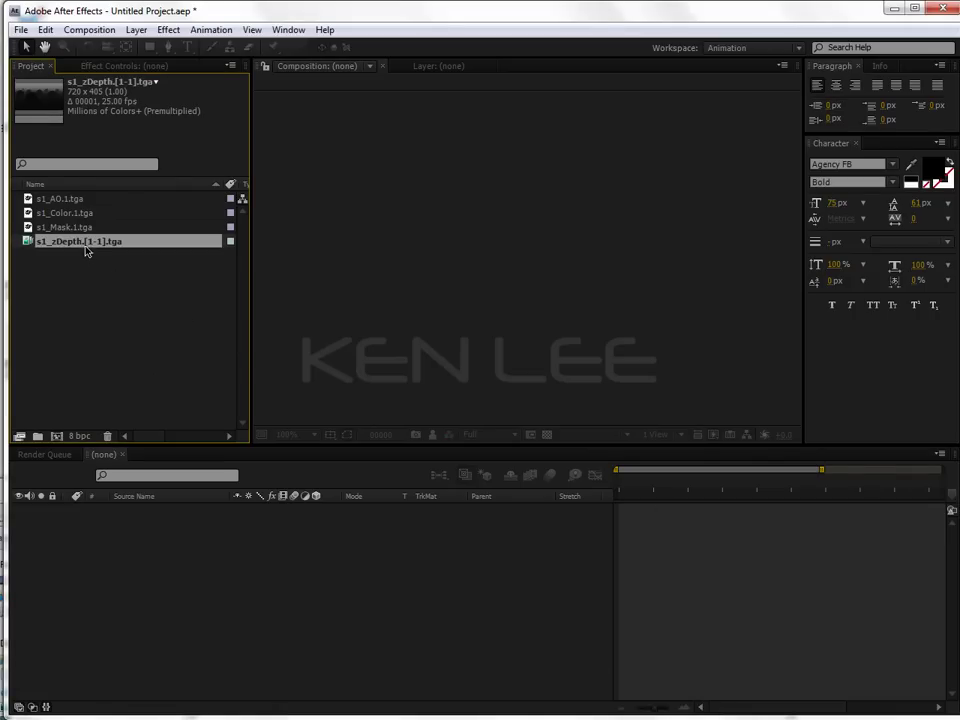
key("Delete")
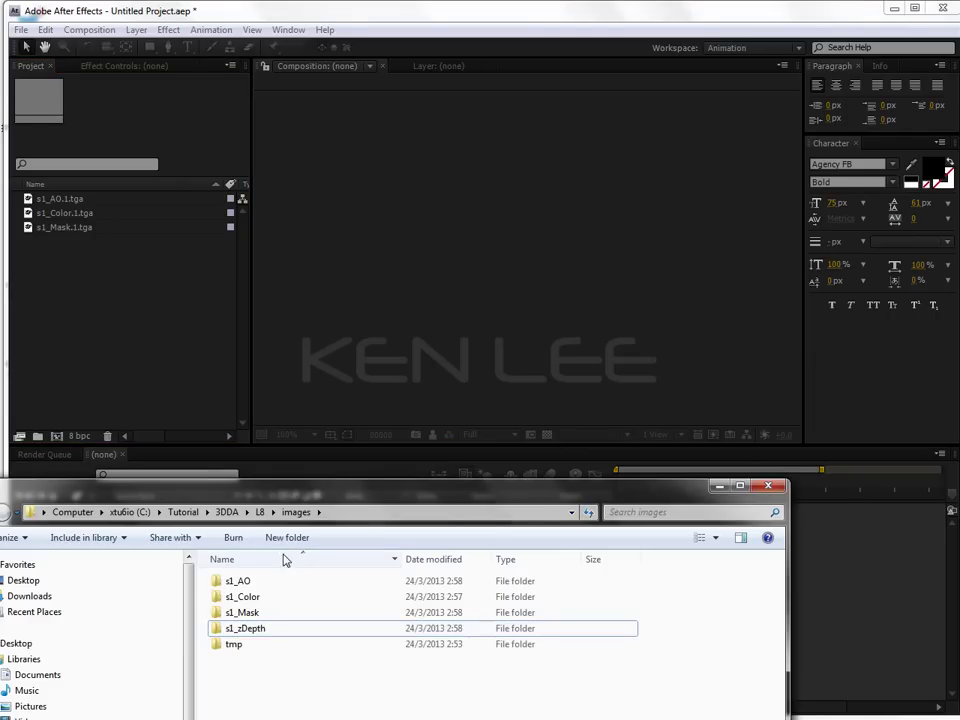
double_click(255, 577)
left_click_drag(246, 594, 120, 336)
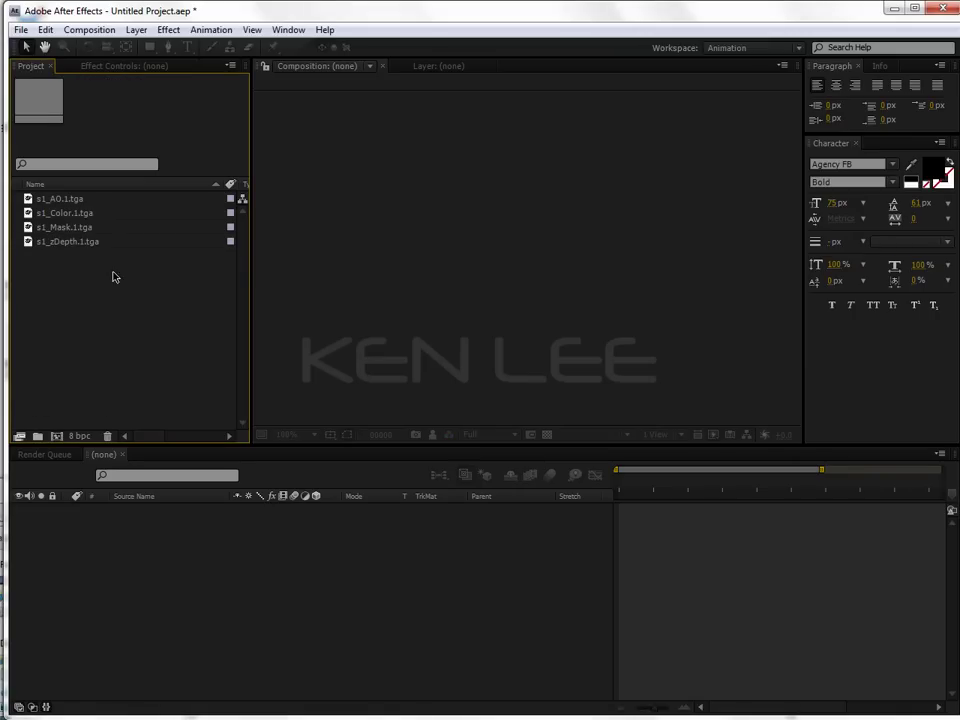
Build a 720 x 405 comp, s1_AO.1, from the s1_AO.1, s1_Color.1 and s1_Mask.1 footage.
left_click(74, 200)
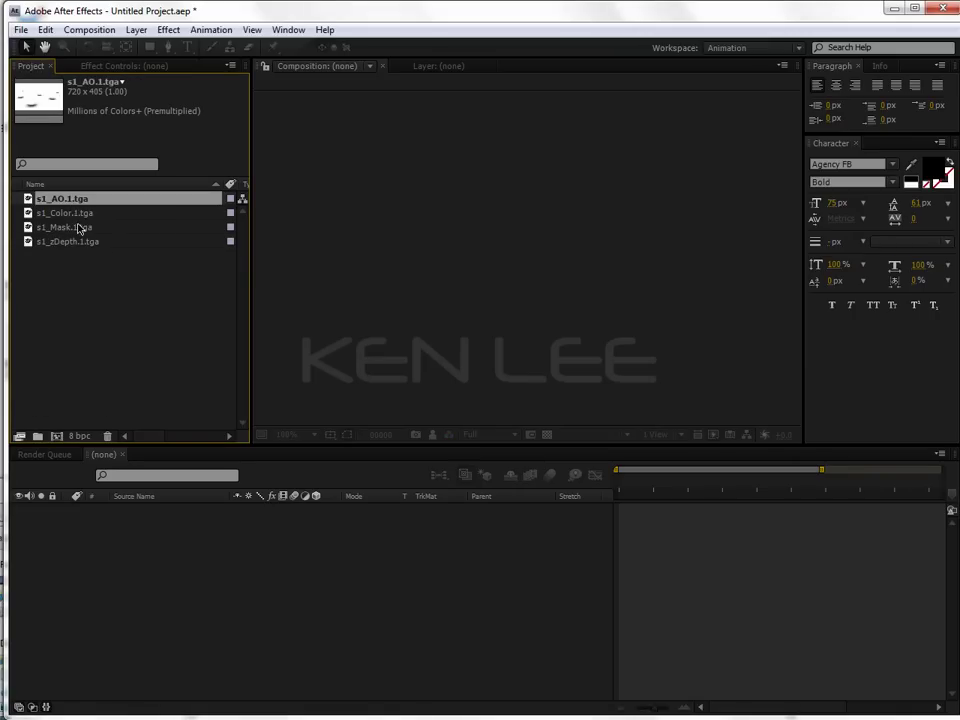
left_click(79, 229, "shift")
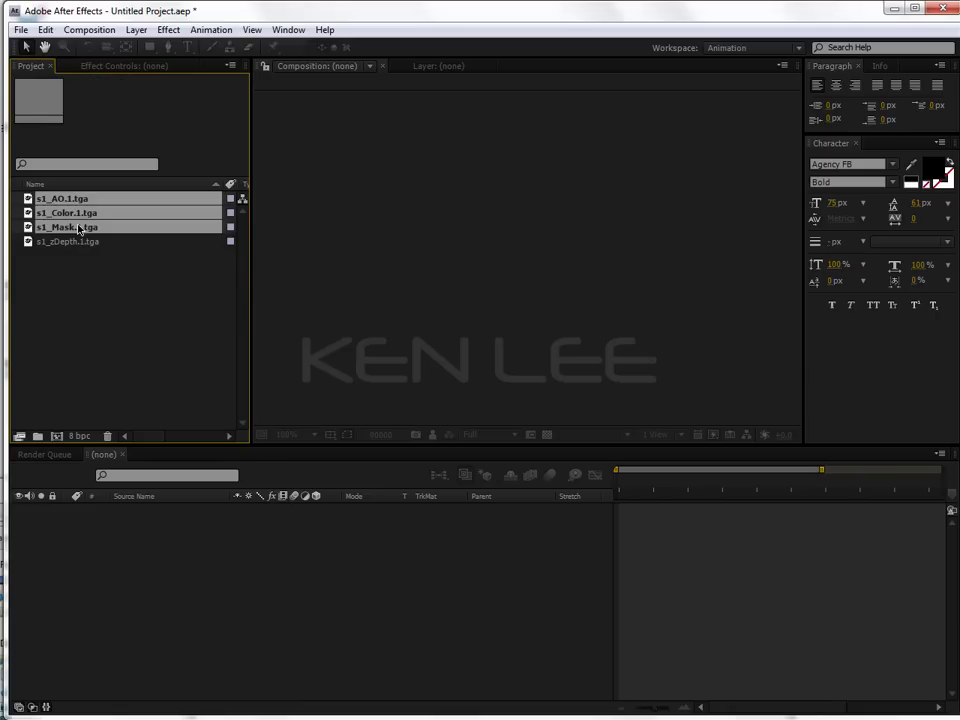
left_click_drag(79, 229, 59, 441)
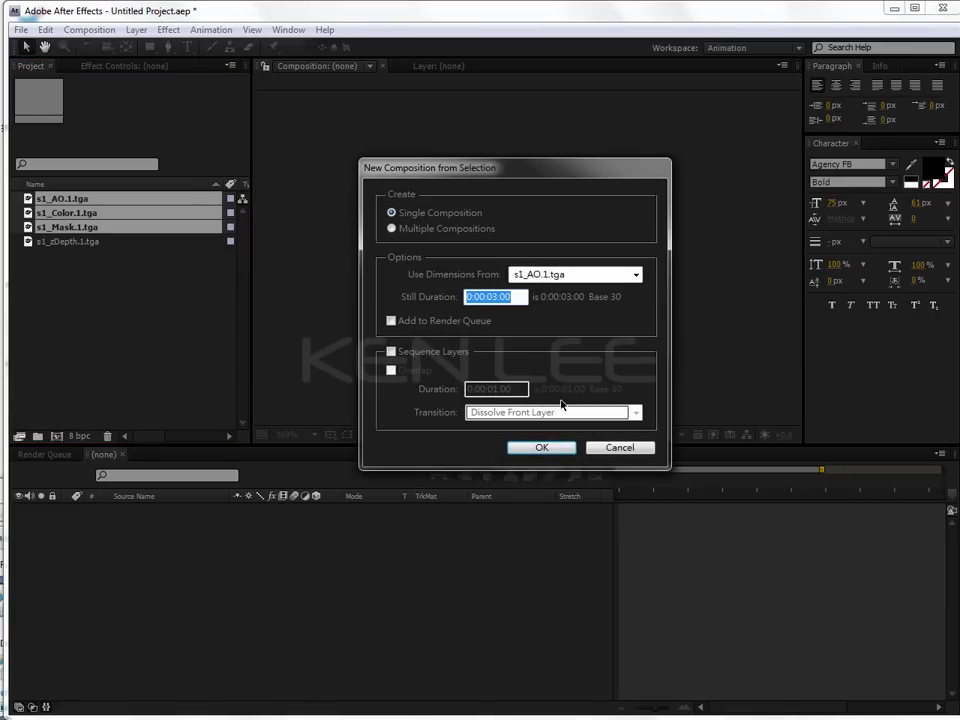
left_click(541, 448)
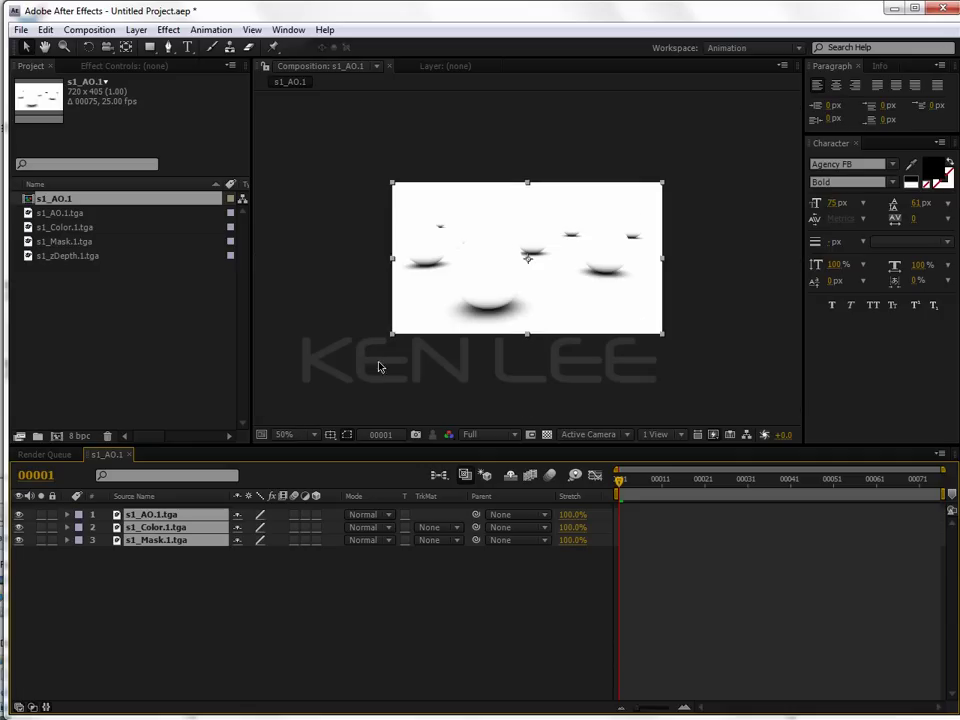
Resize the panel dividers so the composition viewer is wider and taller.
left_click_drag(253, 370, 193, 368)
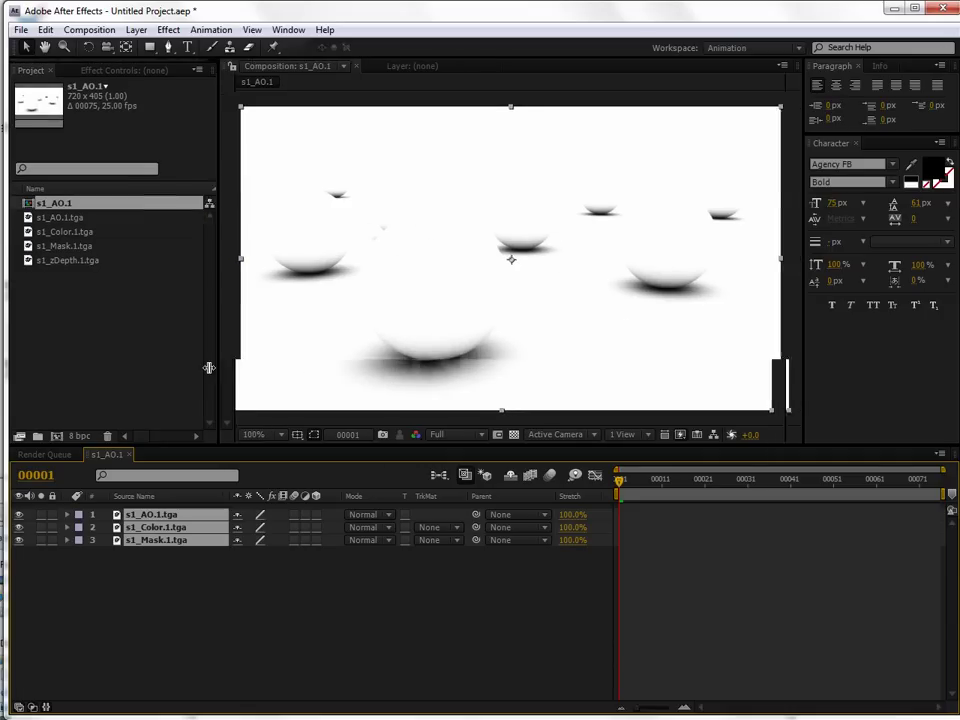
left_click_drag(330, 447, 327, 494)
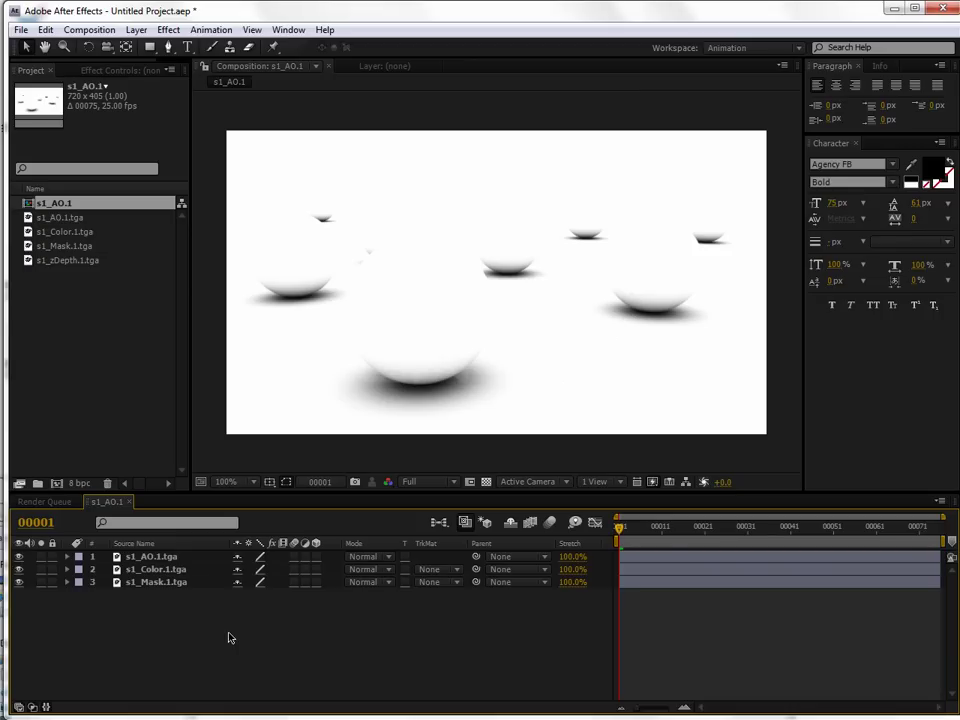
left_click(160, 557)
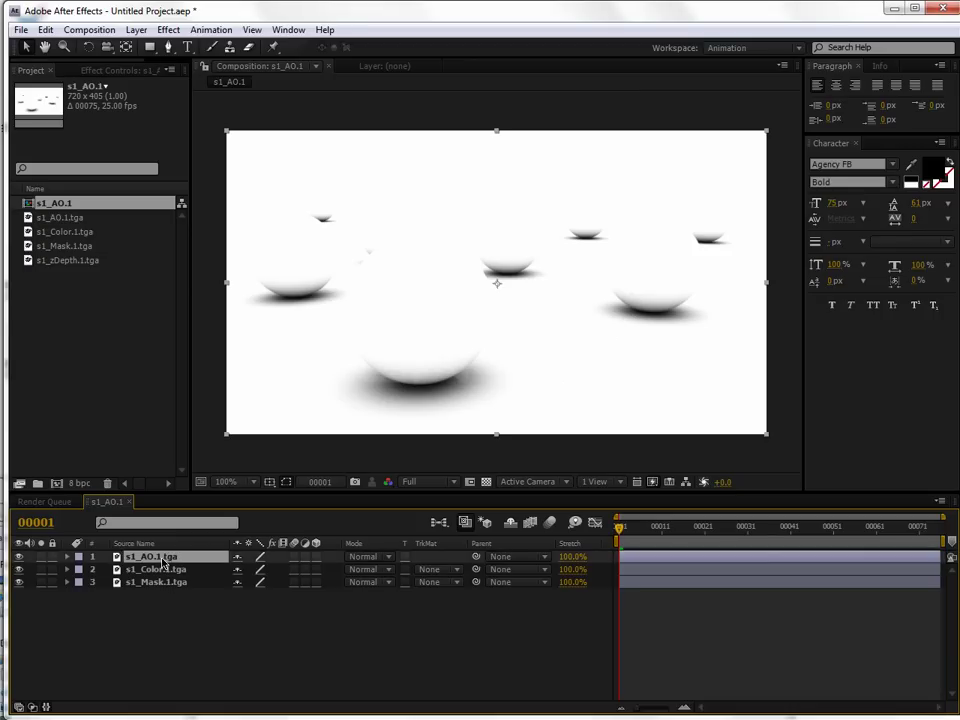
left_click(166, 569)
left_click(172, 582)
left_click(199, 636)
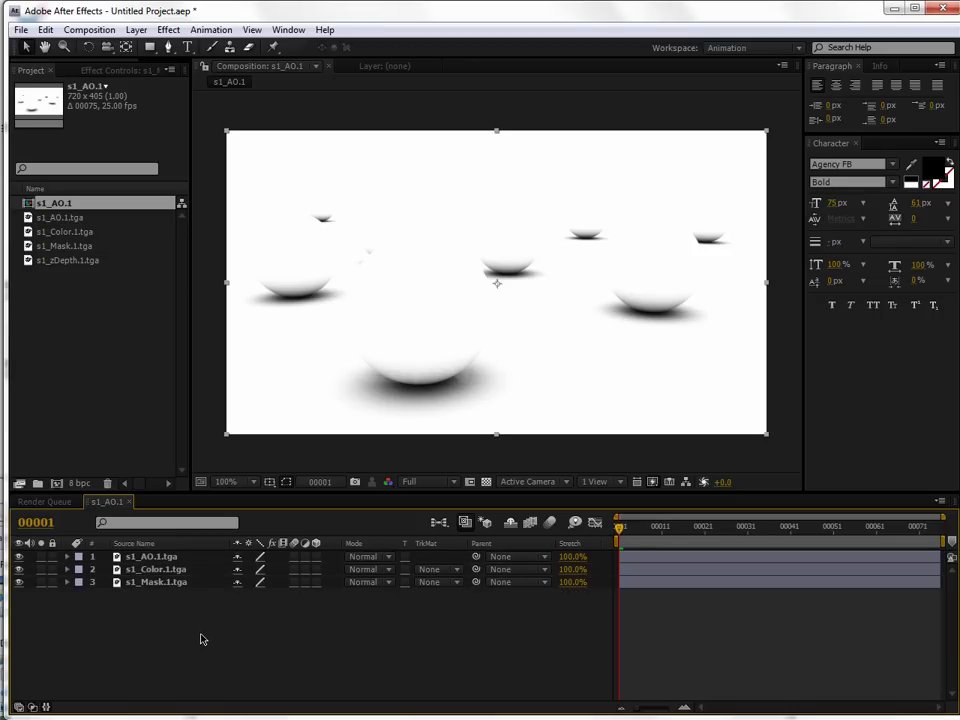
Set the s1_AO.1.tga layer's blend mode to Multiply.
left_click(160, 560)
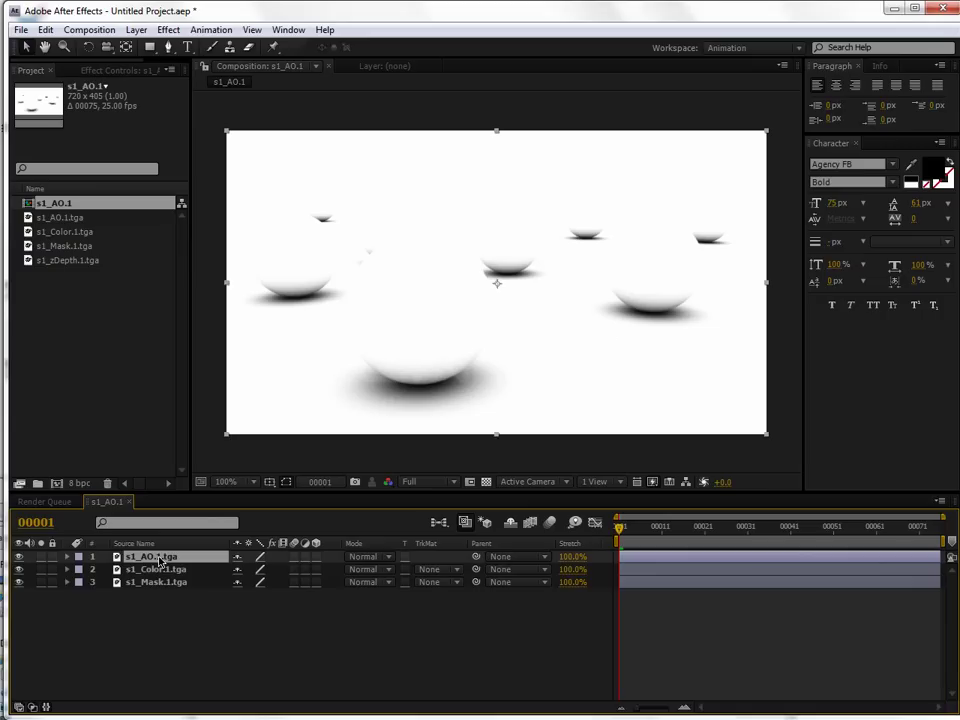
left_click(389, 560)
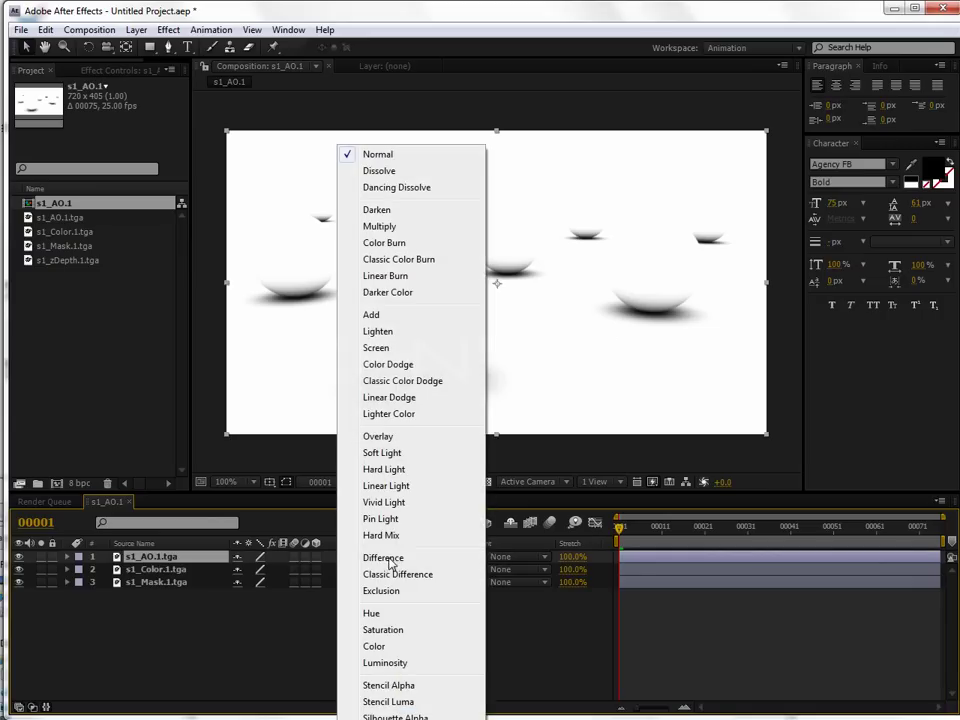
left_click(380, 226)
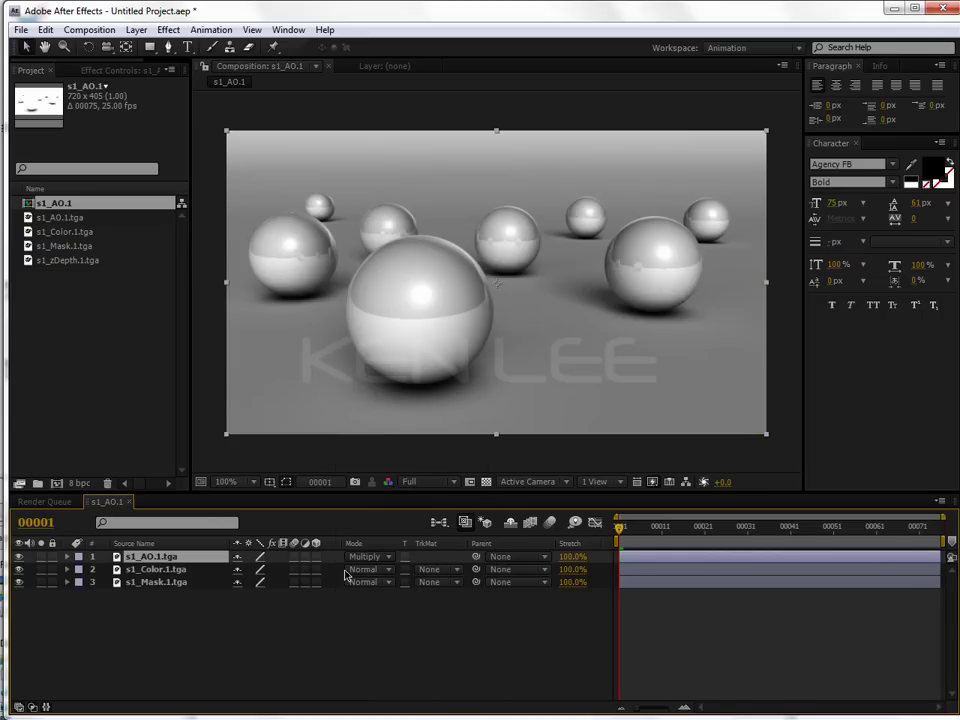
left_click(349, 604)
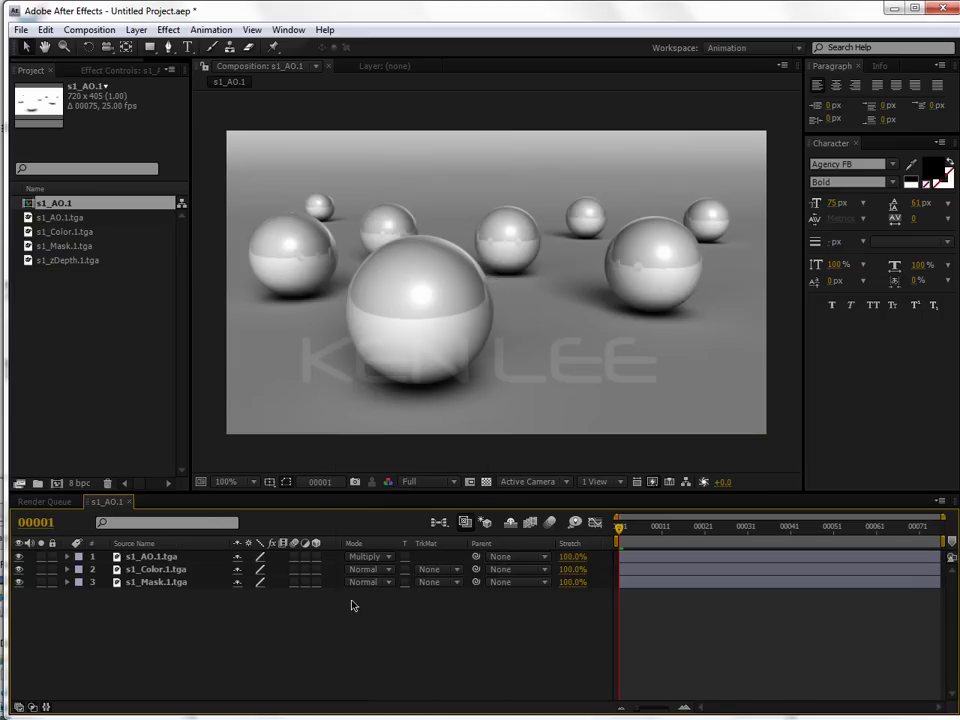
Toggle the AO layer's visibility repeatedly to compare the composite with and without its shading.
left_click(19, 557)
left_click(19, 557)
left_click(19, 557)
left_click(19, 557)
left_click(18, 557)
left_click(18, 557)
left_click(18, 557)
left_click(18, 557)
left_click(18, 557)
left_click(18, 557)
left_click(18, 557)
left_click(18, 557)
left_click(150, 556)
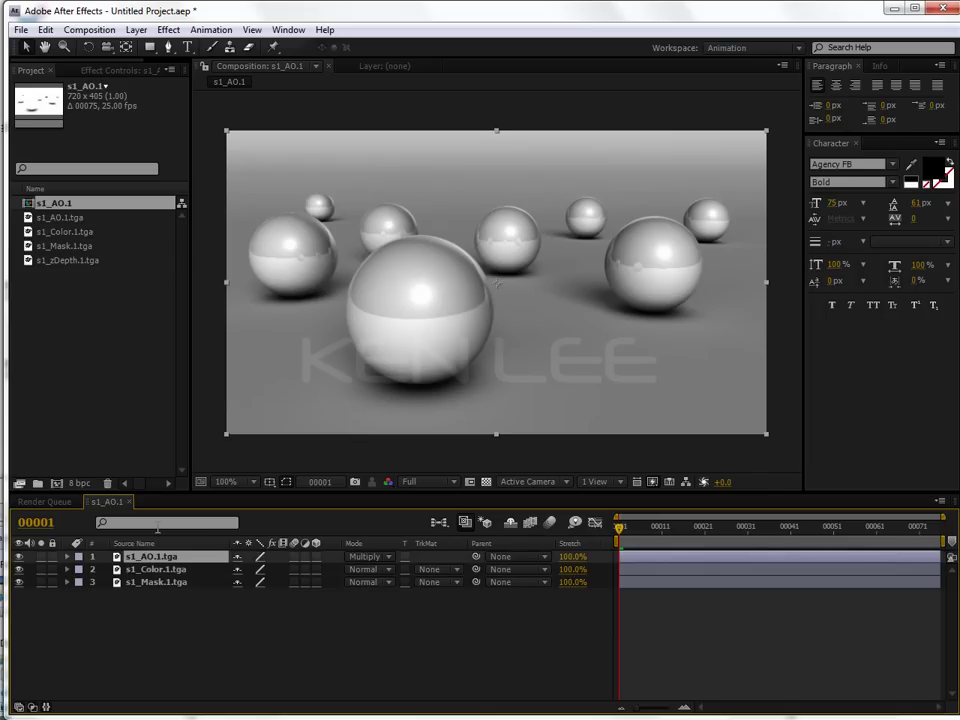
left_click(168, 30)
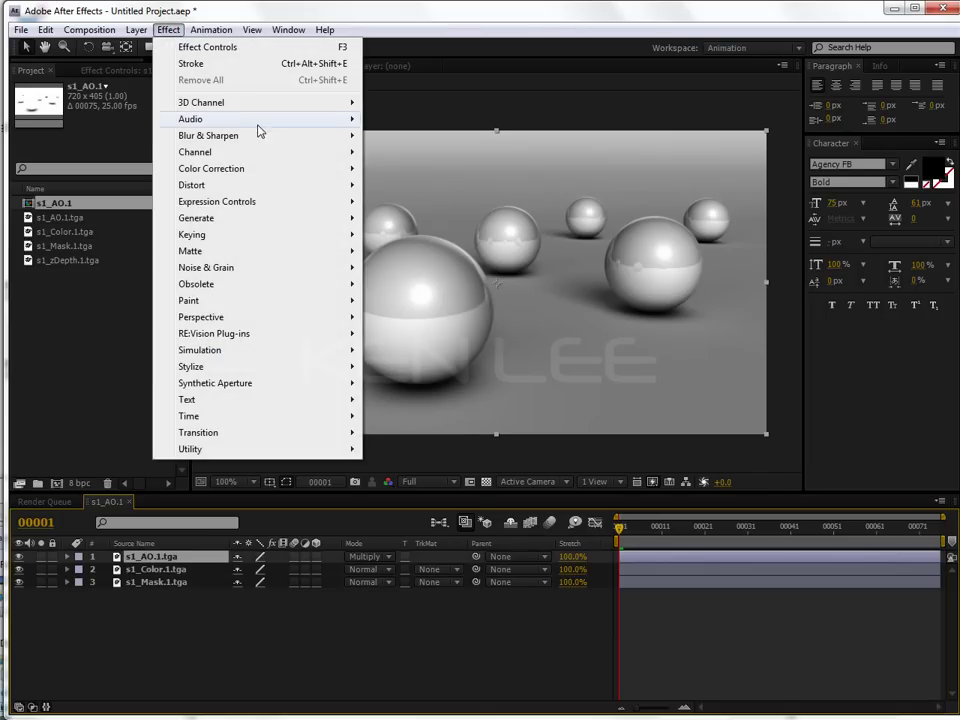
Apply Color Correction > Levels to s1_AO.1 and close the Character, Paragraph and Info panels.
mouse_move(258, 135)
mouse_move(257, 170)
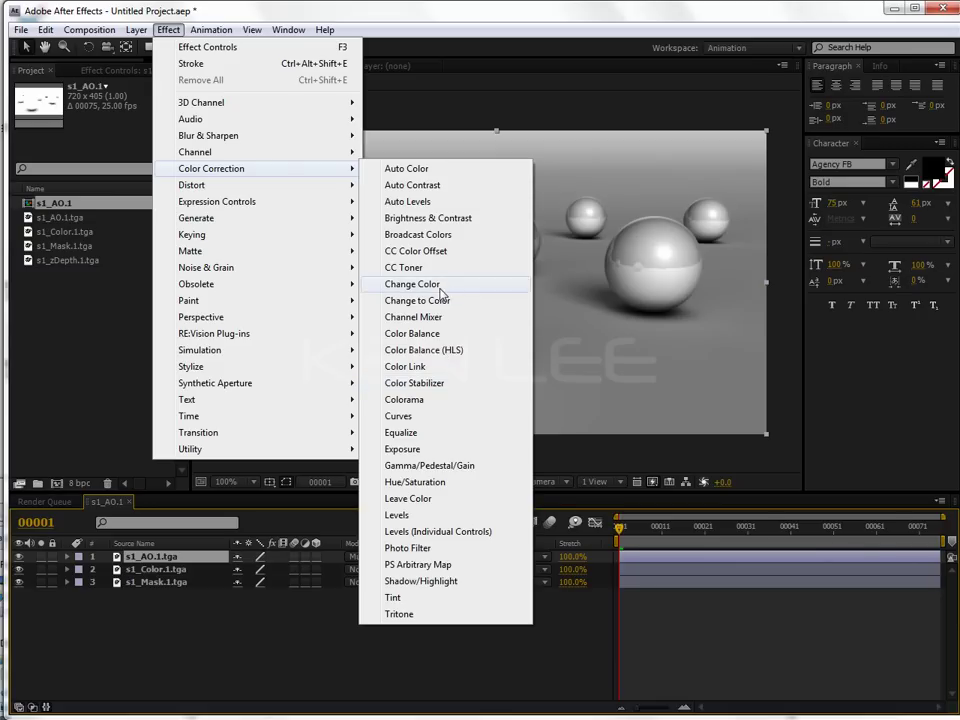
left_click(418, 516)
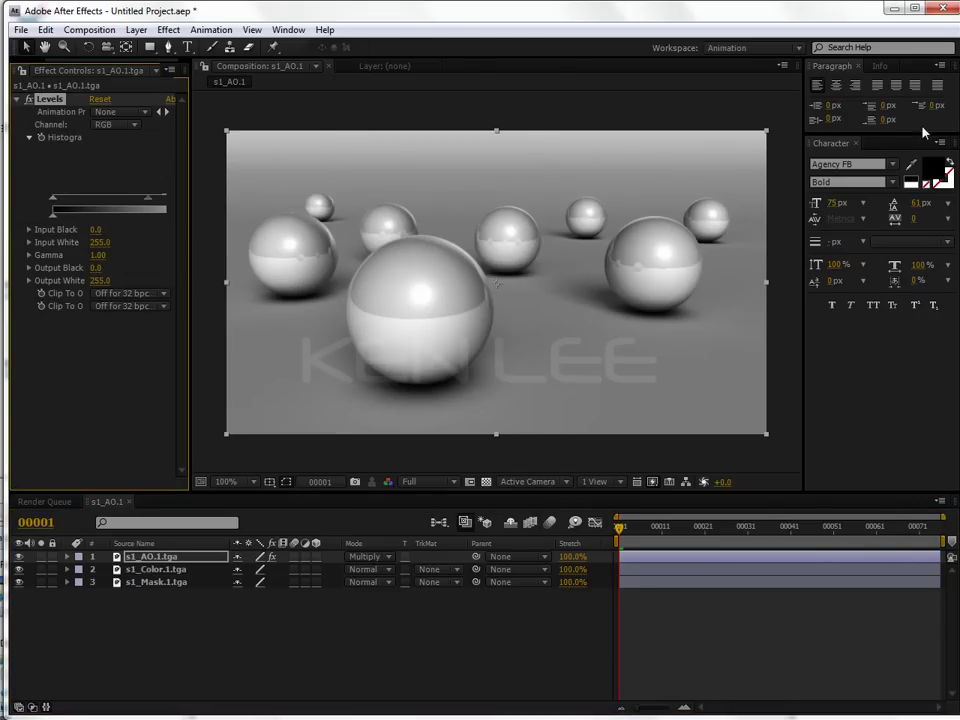
left_click(856, 144)
left_click(857, 66)
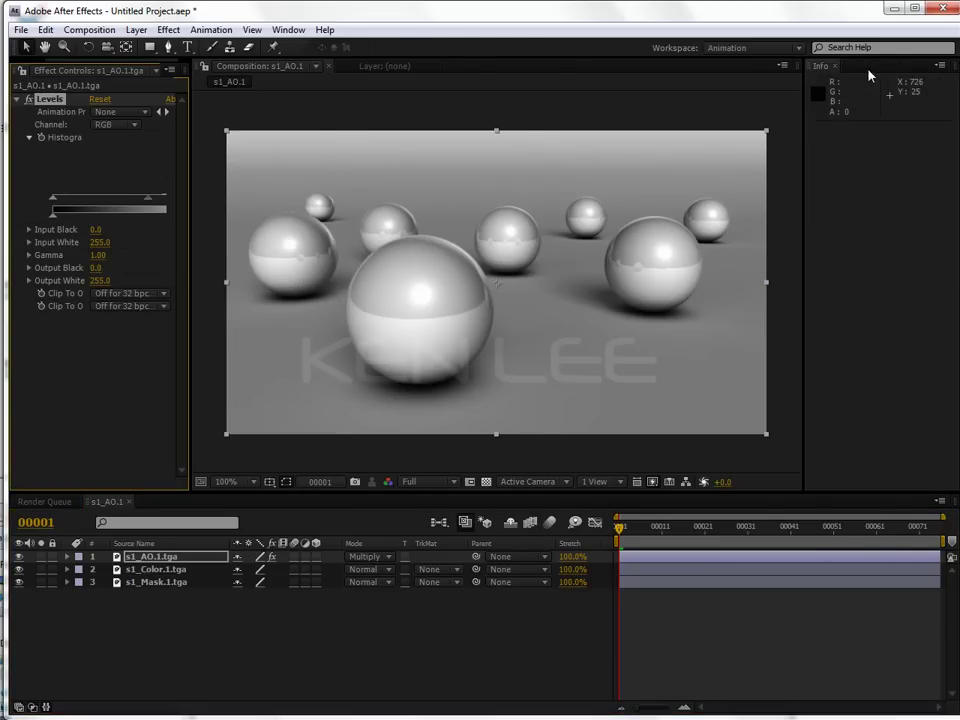
left_click(838, 67)
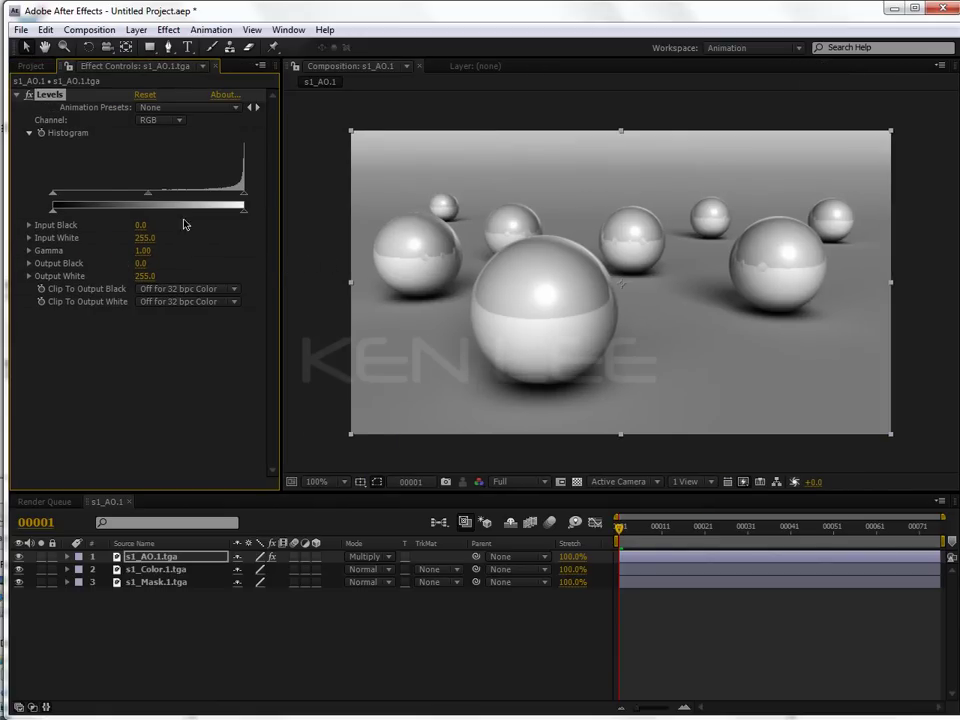
Set the AO Levels gamma to 1.38, then solo the mask layer to check it and unsolo.
mouse_move(150, 199)
left_mouse_down()
mouse_move(197, 204)
mouse_move(107, 200)
left_mouse_up()
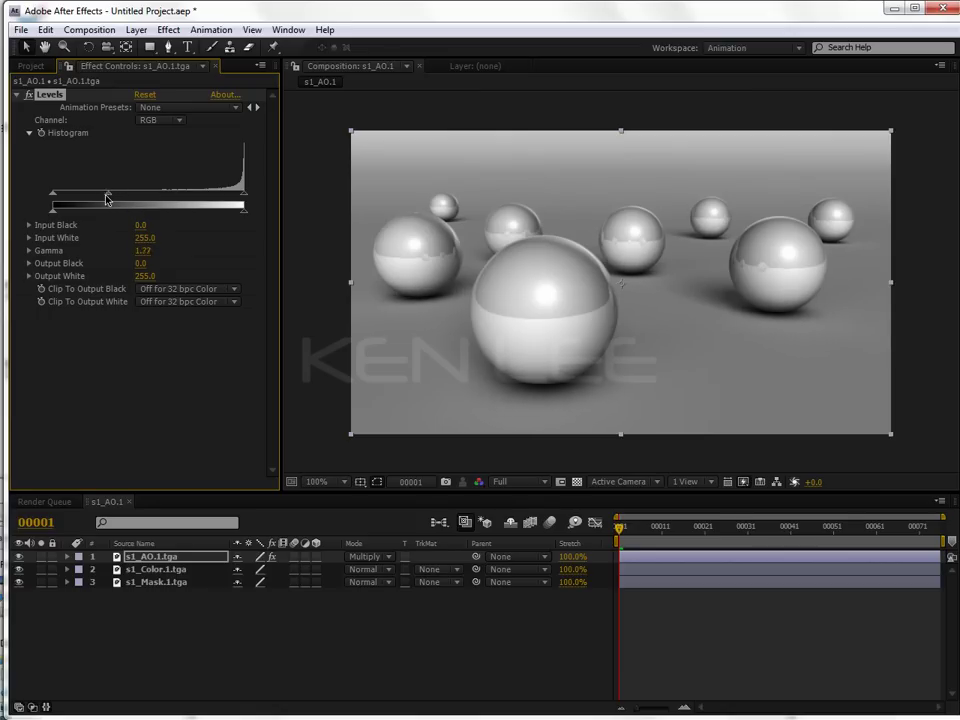
left_click_drag(107, 200, 126, 201)
left_click(19, 583)
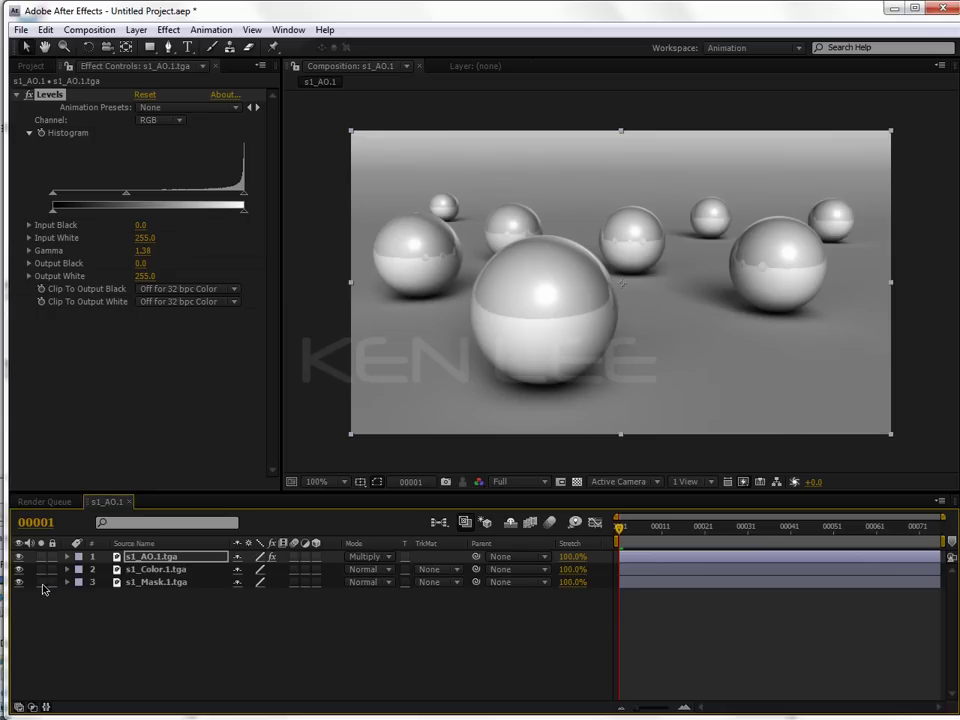
left_click(41, 583)
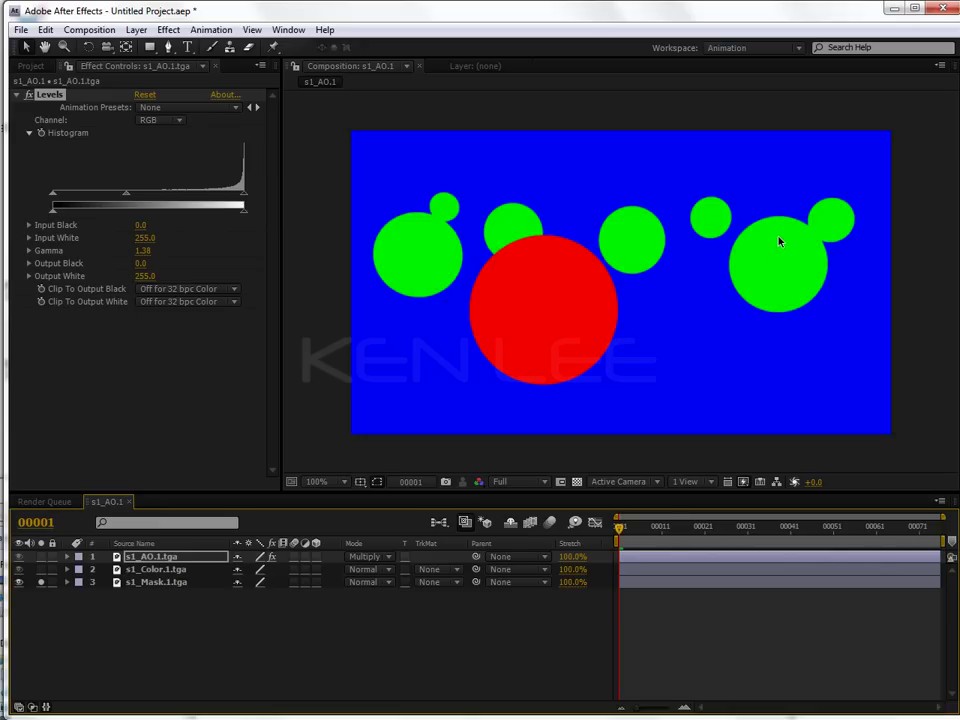
left_click(41, 581)
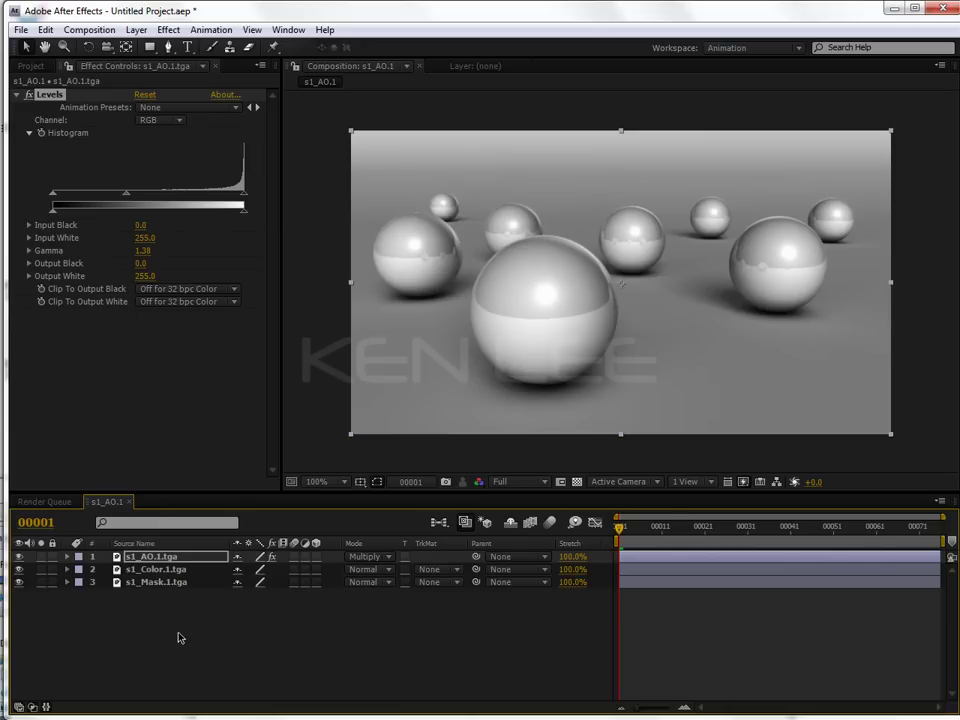
left_click(176, 569)
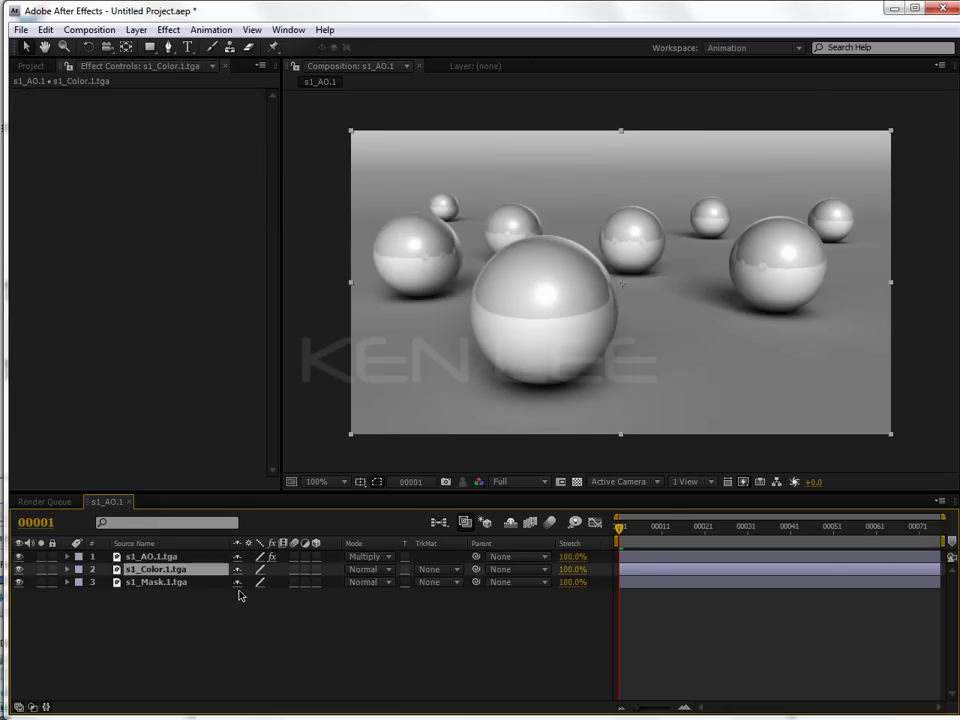
Duplicate s1_Color.1.tga and add Set Matte using s1_Mask.1.tga's Green Channel.
key("ctrl+d")
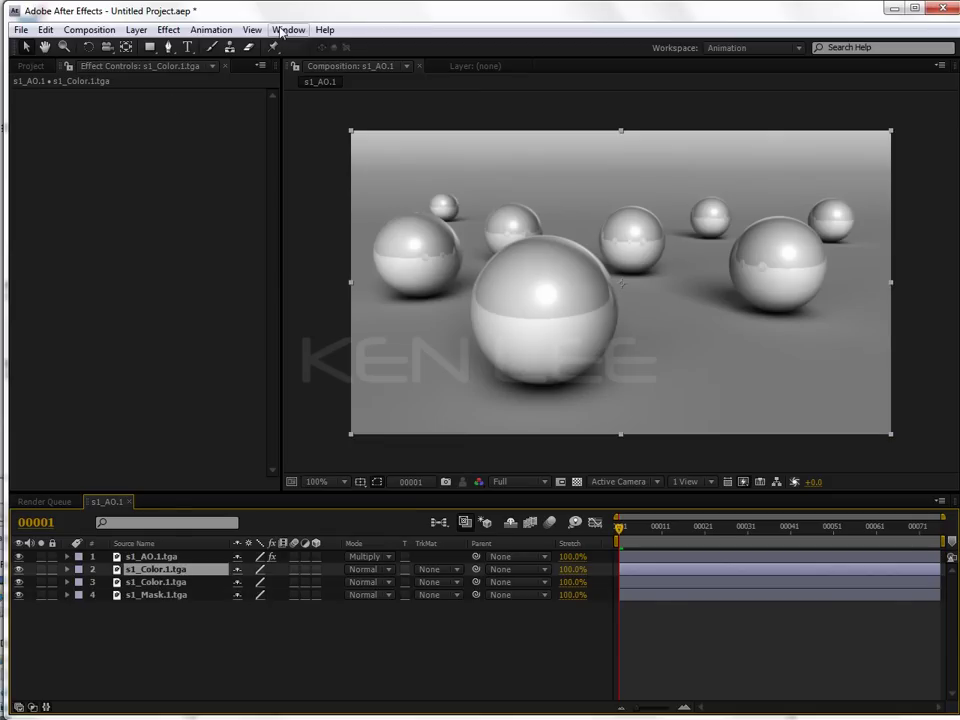
left_click(168, 29)
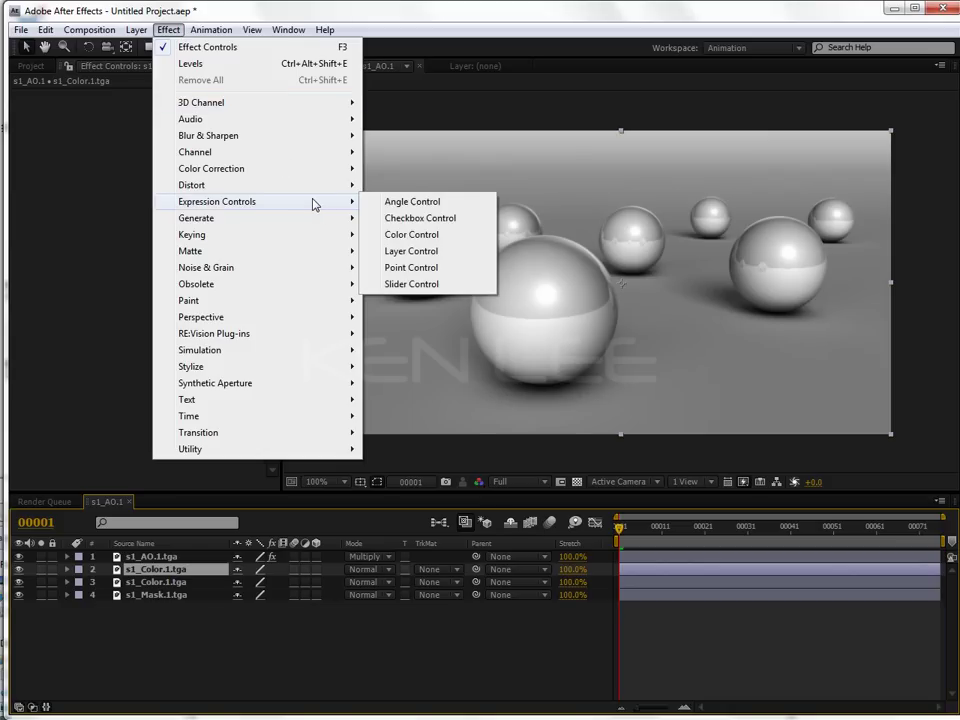
mouse_move(289, 157)
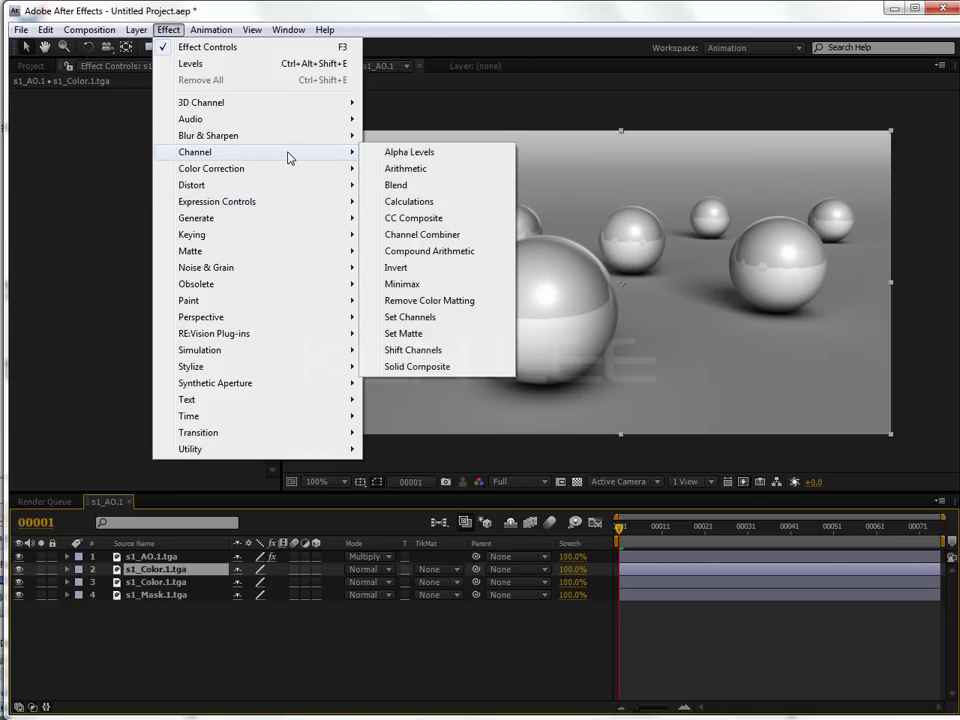
left_click(432, 337)
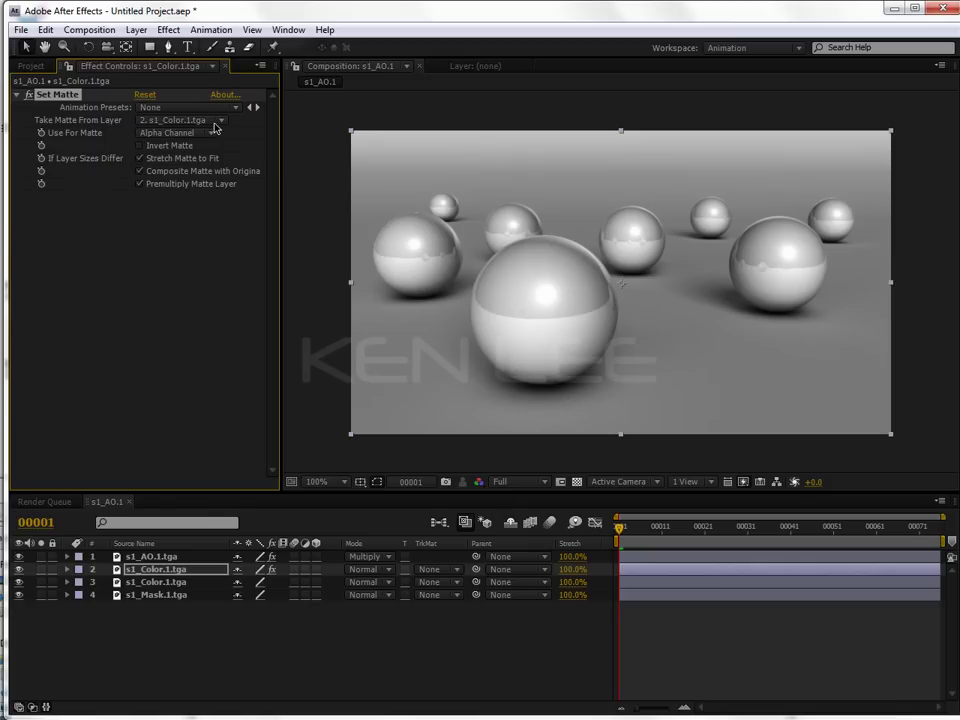
left_click(172, 121)
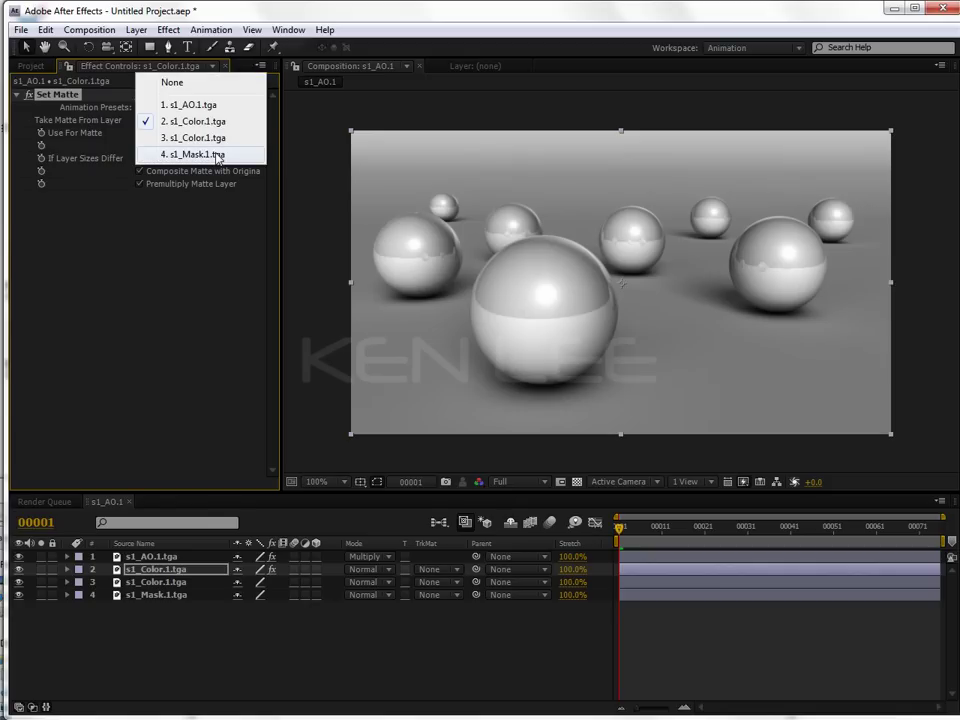
left_click(217, 155)
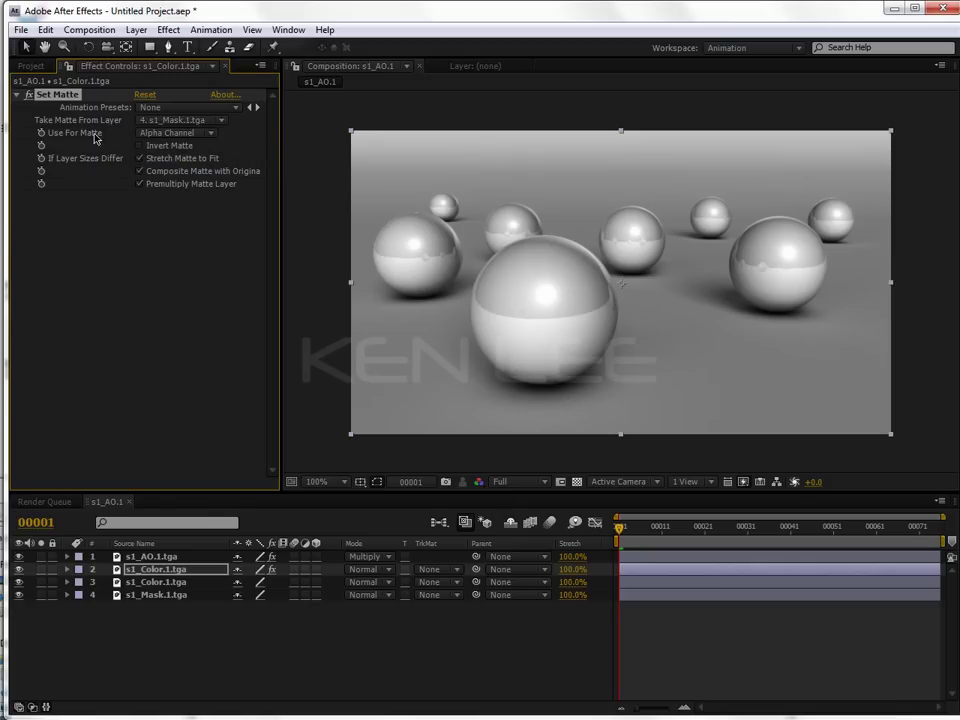
left_click(205, 134)
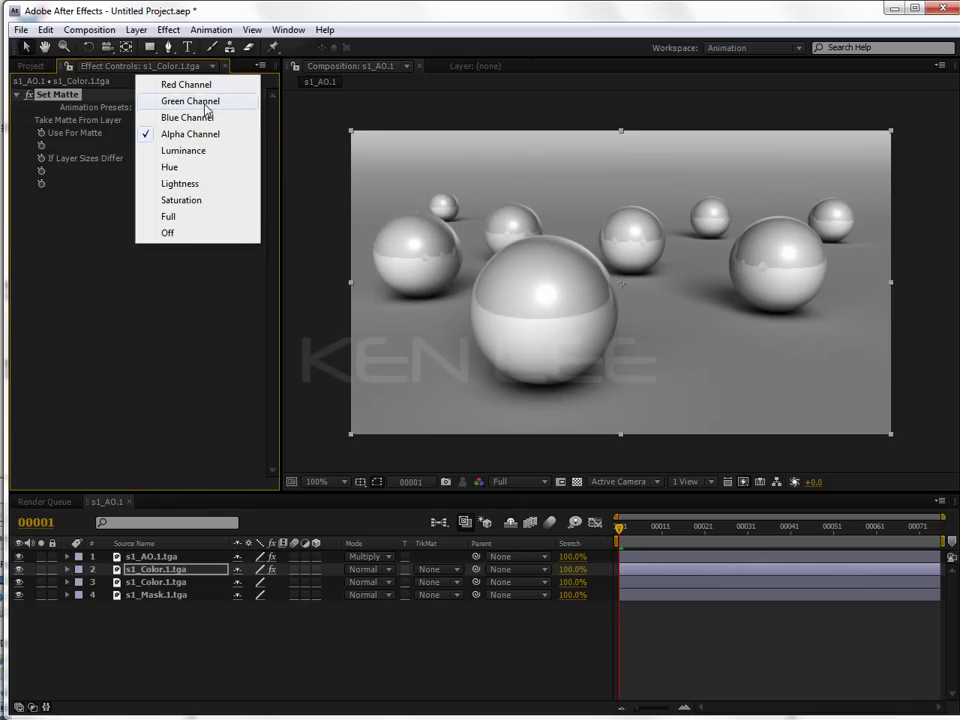
left_click(205, 103)
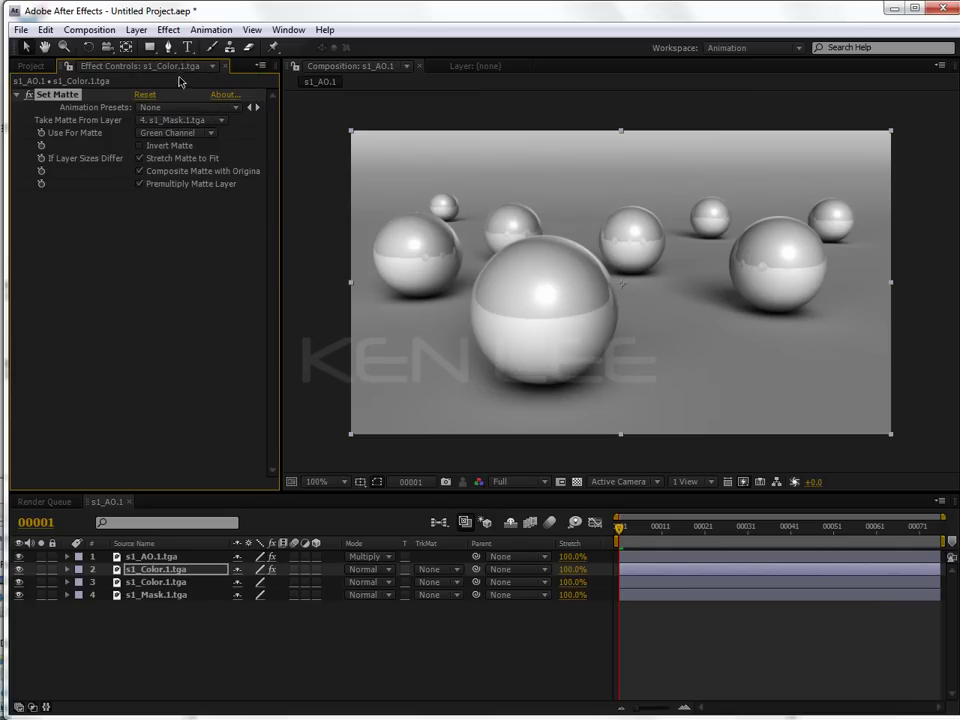
Add Levels to the matted colour copy with Input Black 3.0 and Gamma 0.31.
left_click(138, 30)
mouse_move(169, 31)
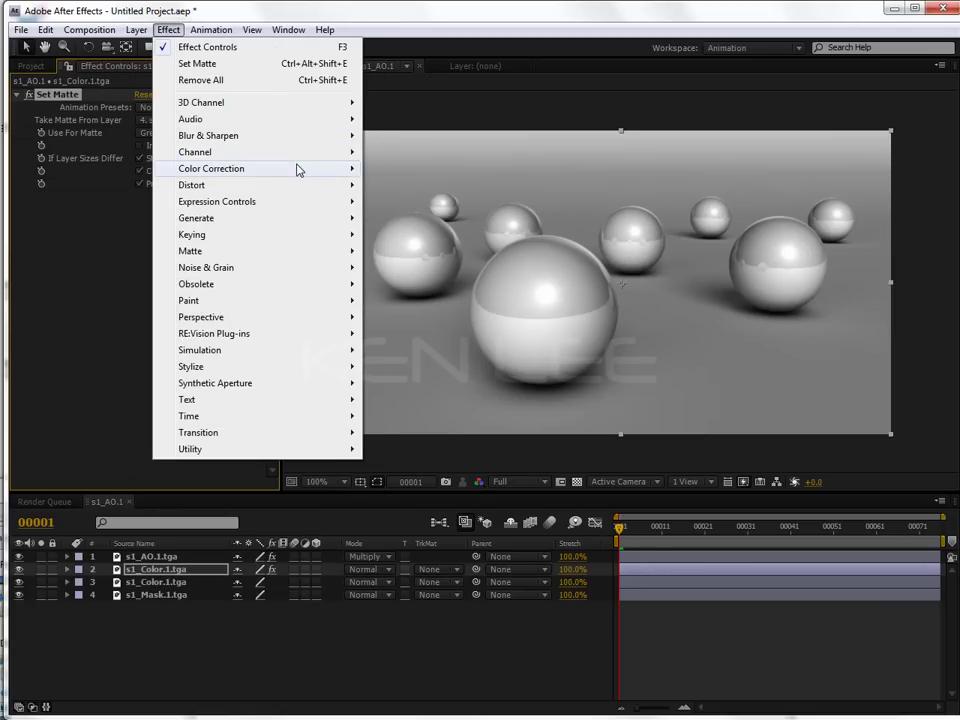
mouse_move(297, 170)
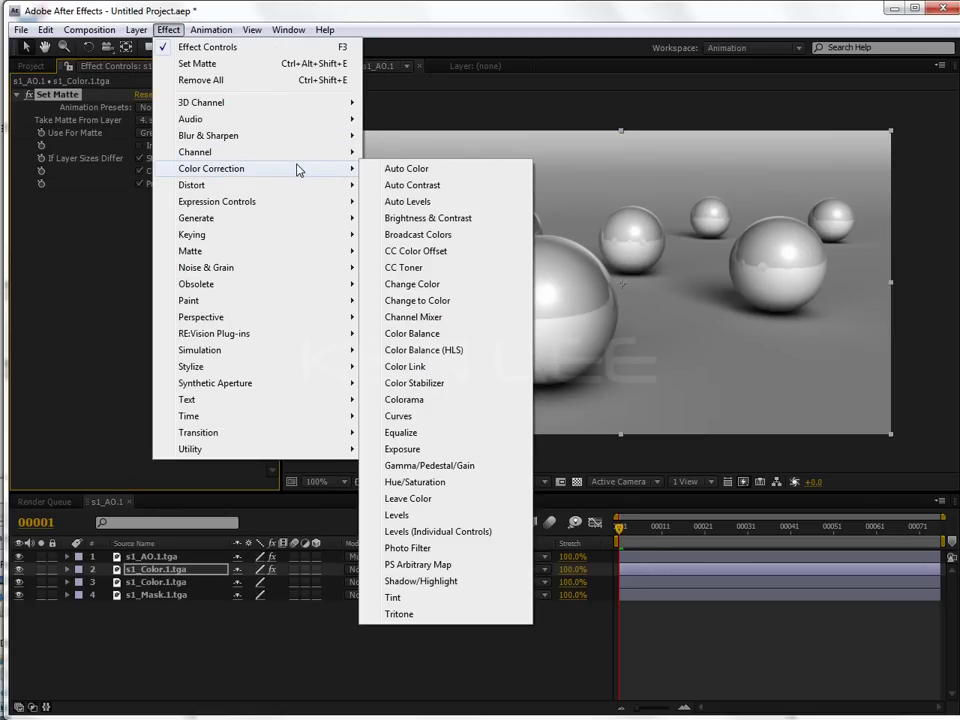
left_click(434, 516)
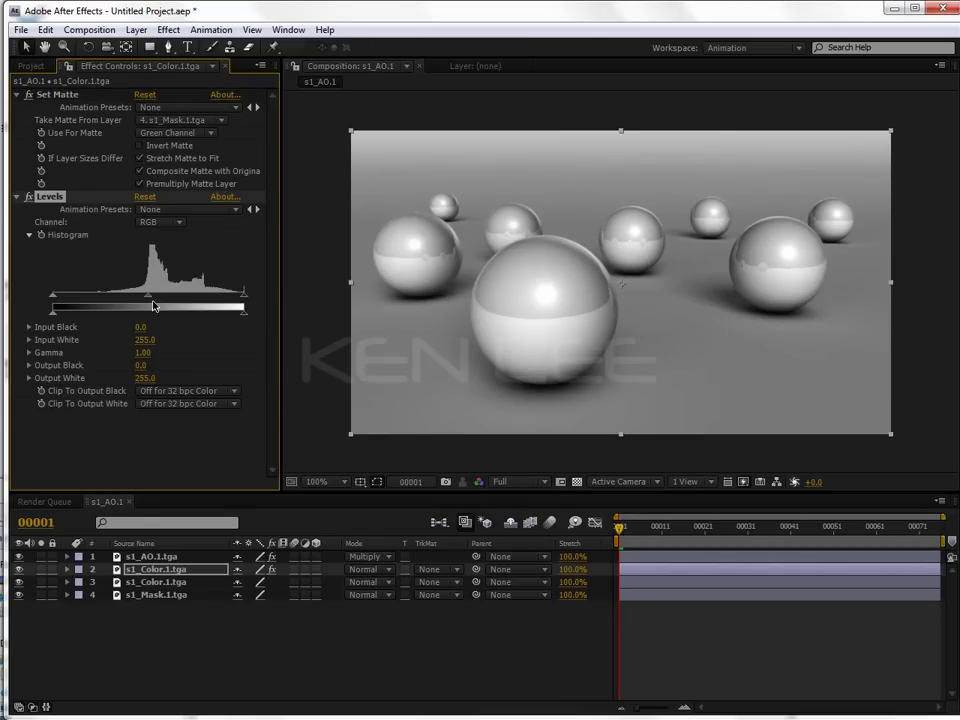
left_click_drag(162, 301, 201, 302)
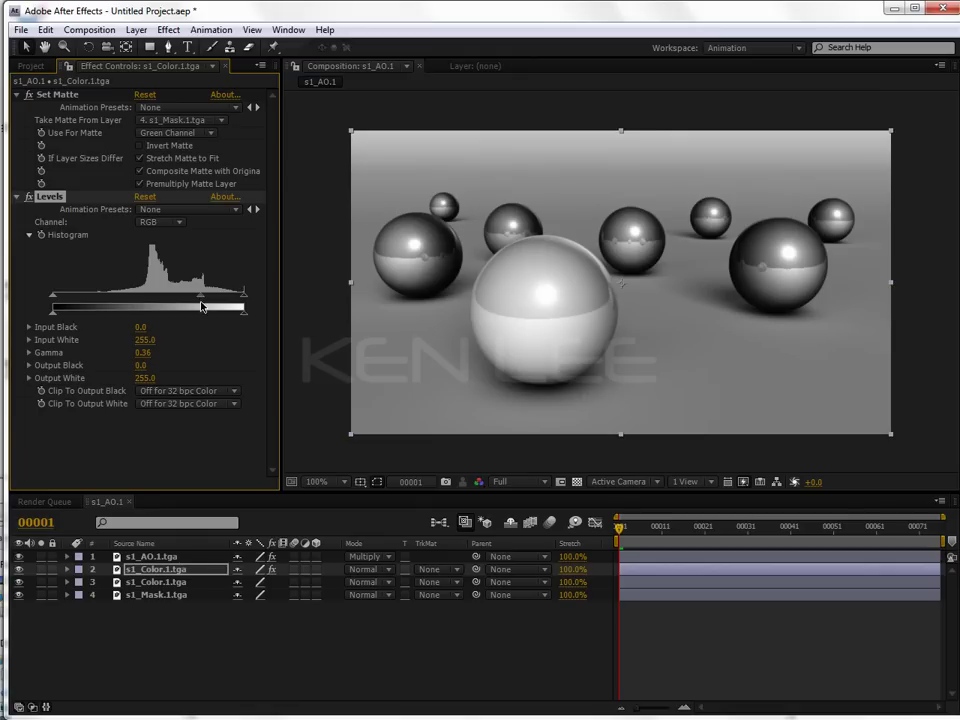
left_click_drag(201, 301, 151, 301)
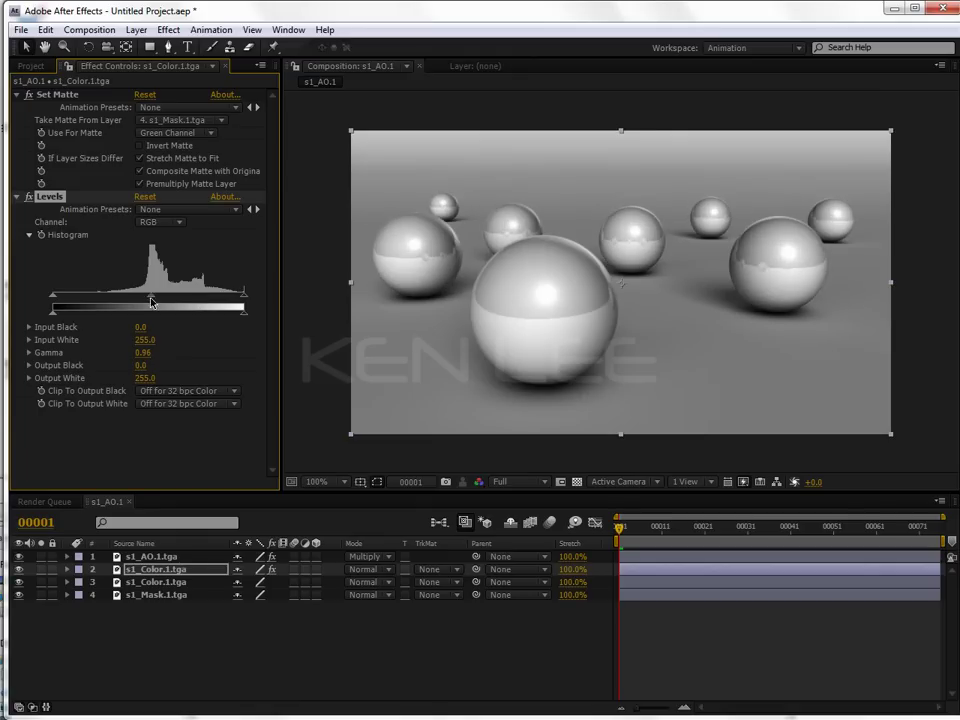
left_click_drag(55, 300, 120, 302)
left_click_drag(94, 300, 56, 300)
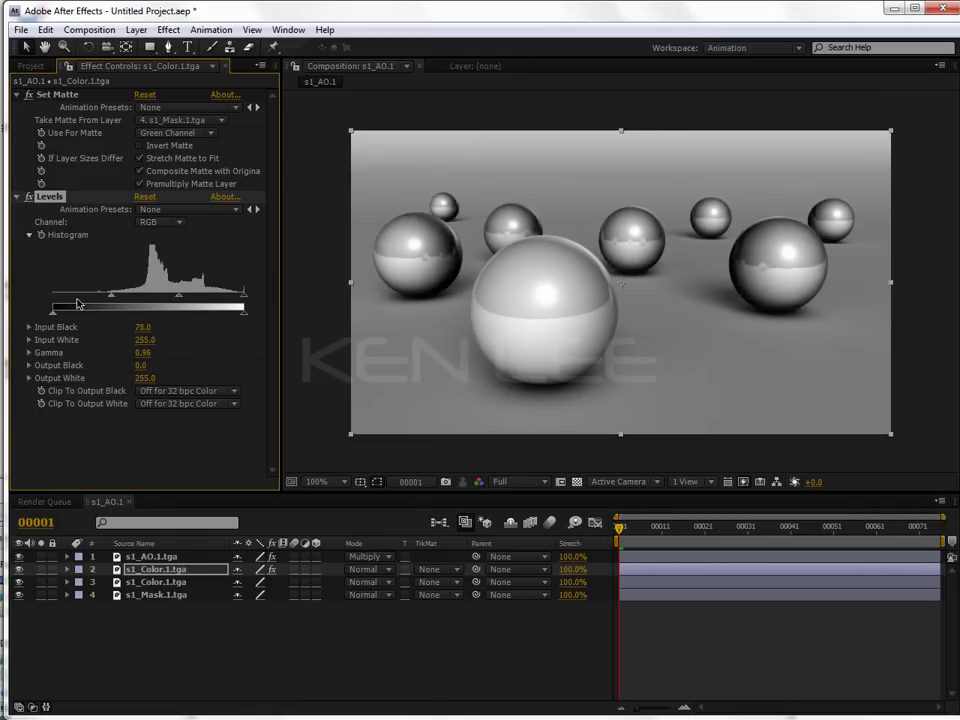
left_click_drag(171, 298, 207, 307)
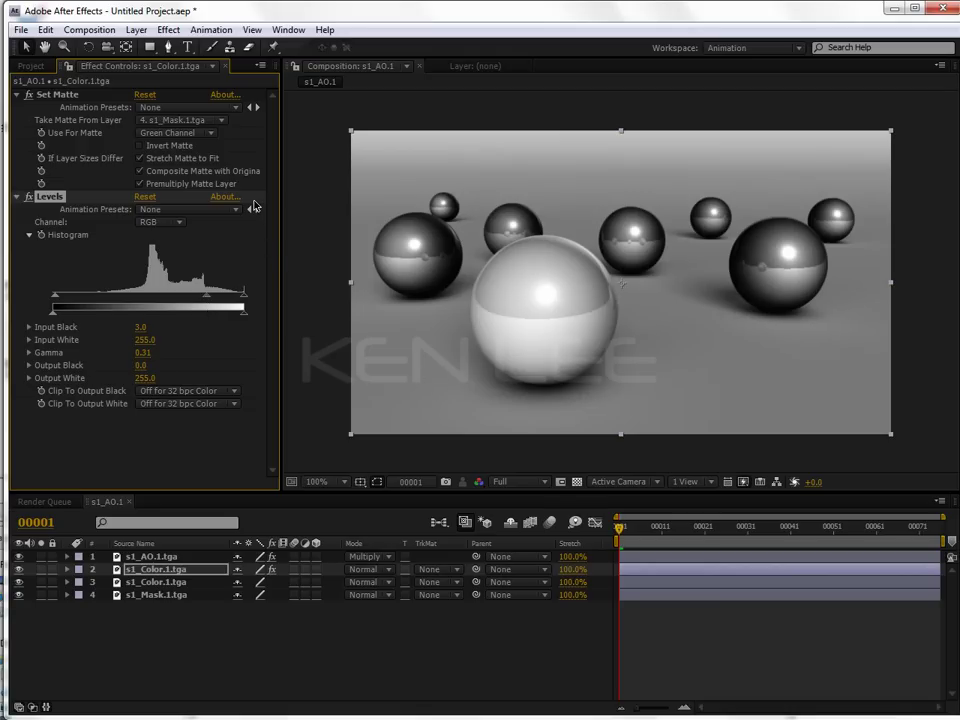
Try the Set Matte blue channel, return to Green Channel, and nudge the midtones.
left_click(170, 135)
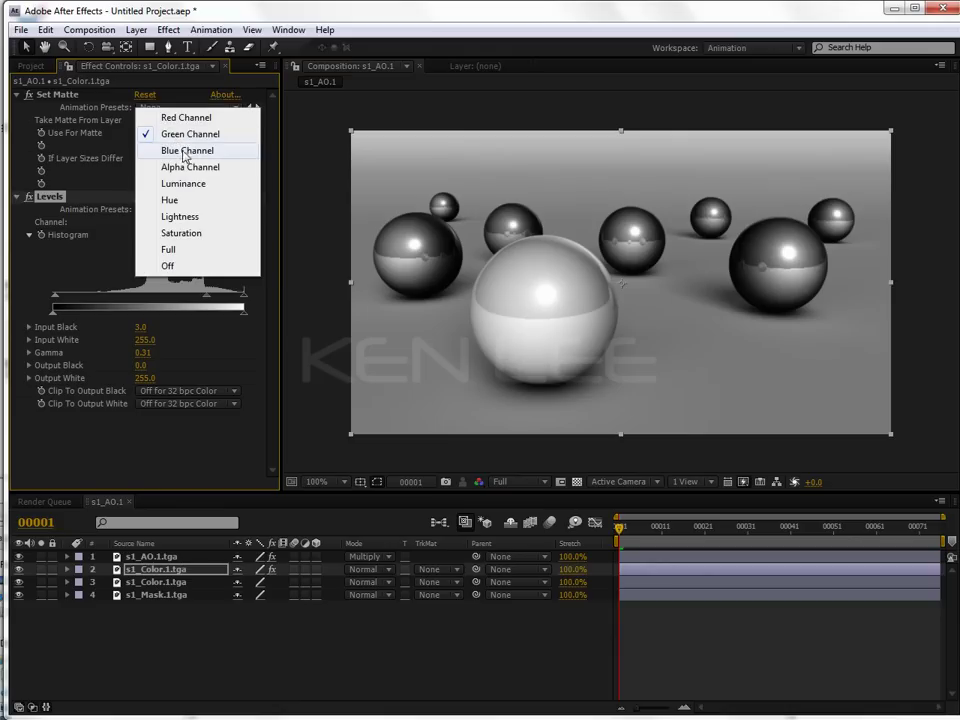
left_click(184, 151)
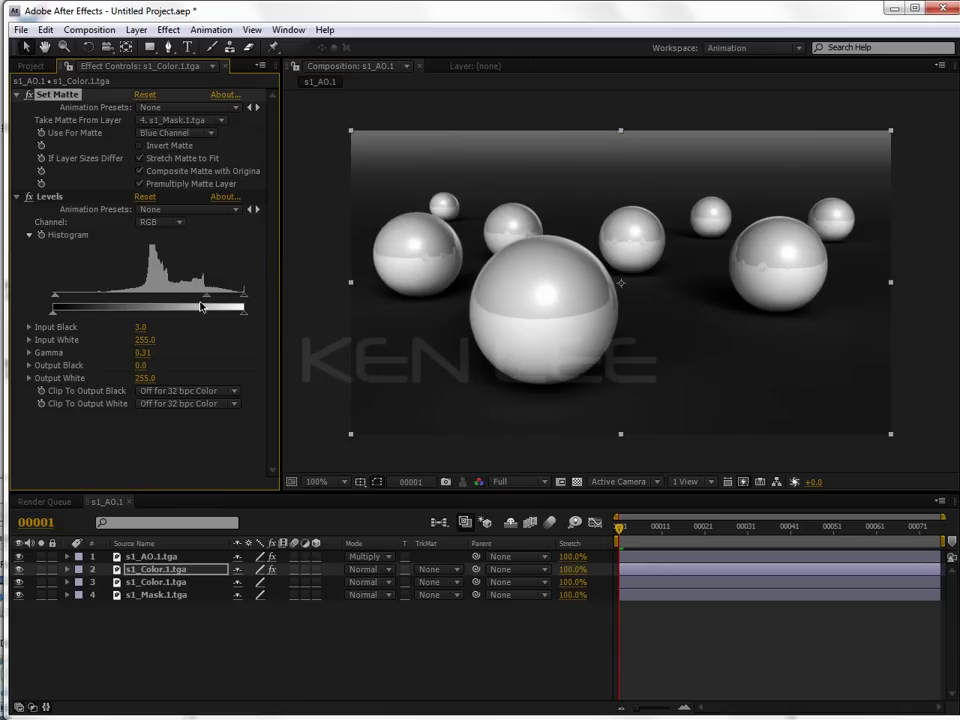
mouse_move(206, 297)
left_mouse_down()
mouse_move(178, 298)
mouse_move(212, 312)
mouse_move(154, 316)
left_mouse_up()
left_click(183, 133)
left_click(190, 117)
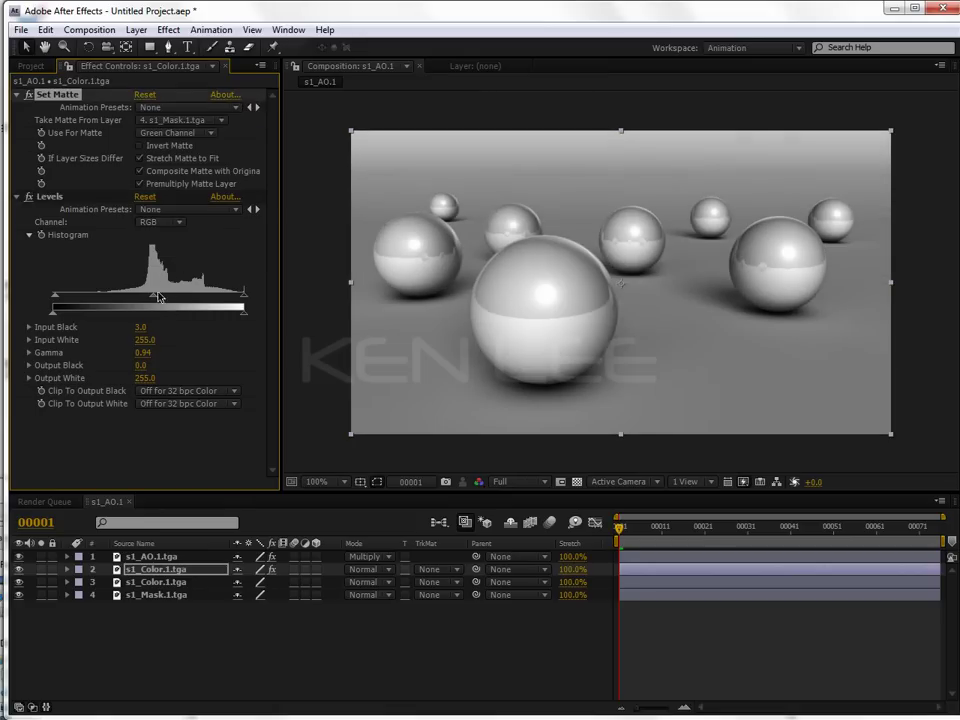
left_click_drag(153, 295, 179, 302)
Lower the Input White of the Levels Blue and Green channels to tint the spheres.
left_click(160, 222)
left_click(170, 275)
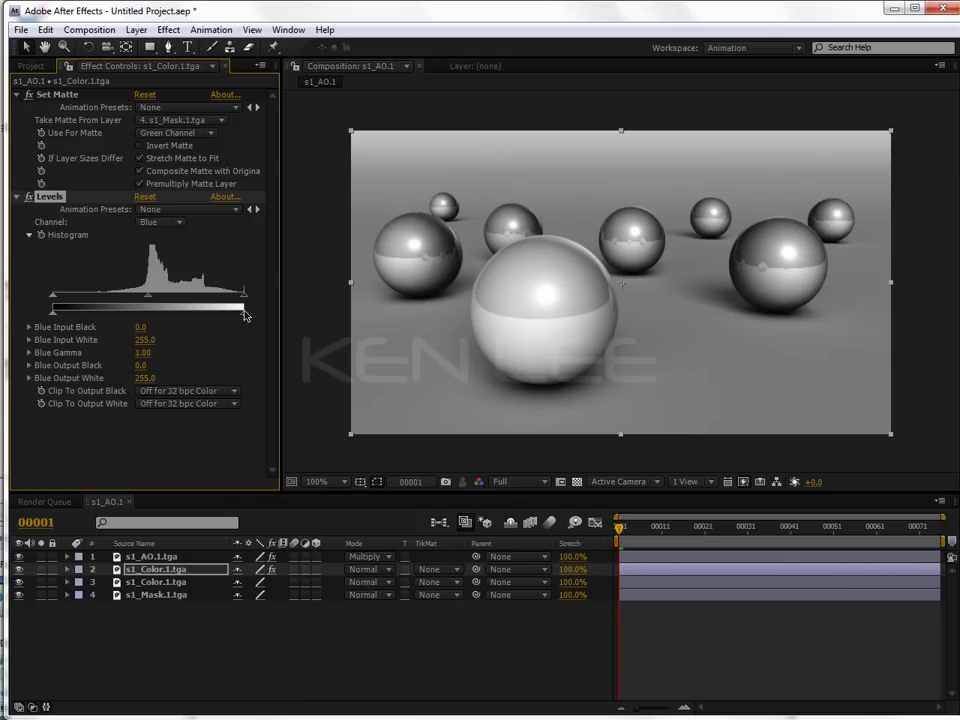
left_click_drag(241, 298, 206, 297)
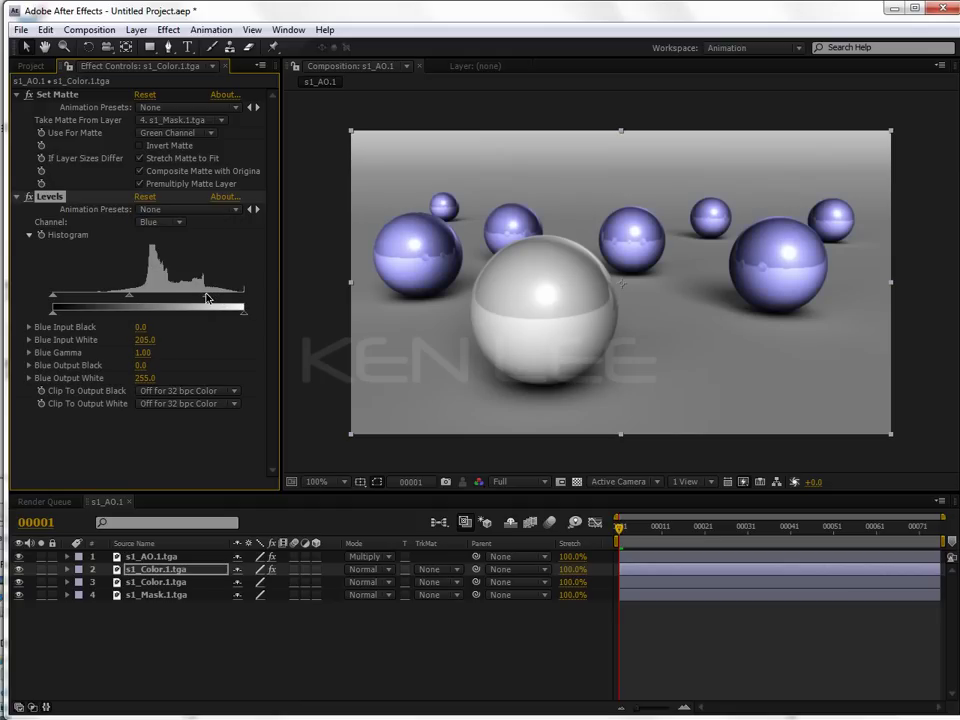
left_click(177, 224)
left_click(165, 204)
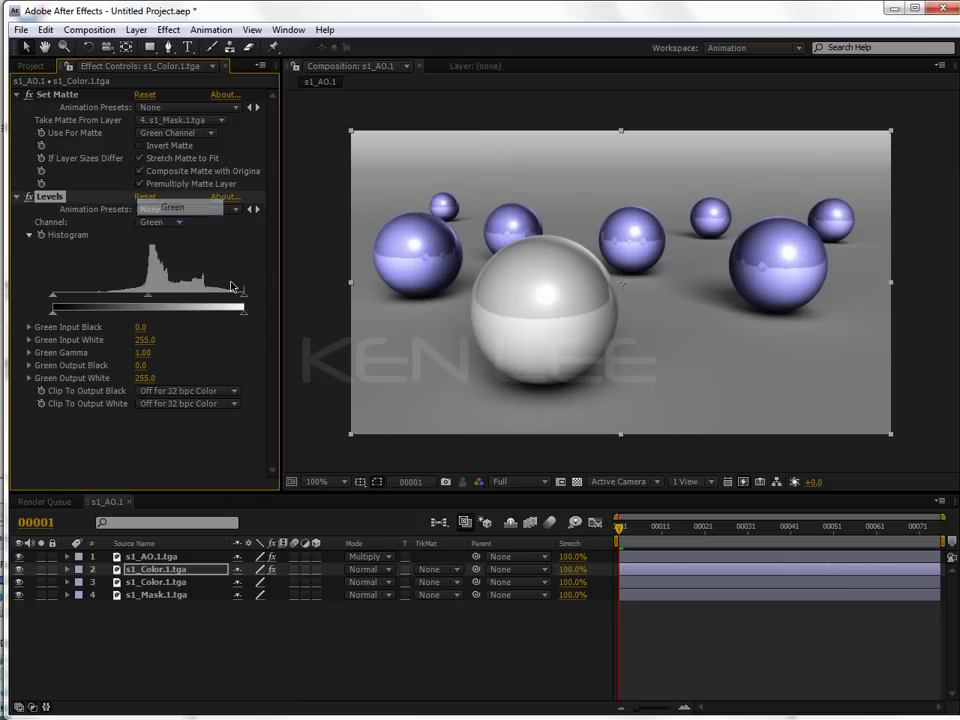
mouse_move(243, 296)
left_mouse_down()
mouse_move(219, 298)
mouse_move(228, 294)
left_mouse_up()
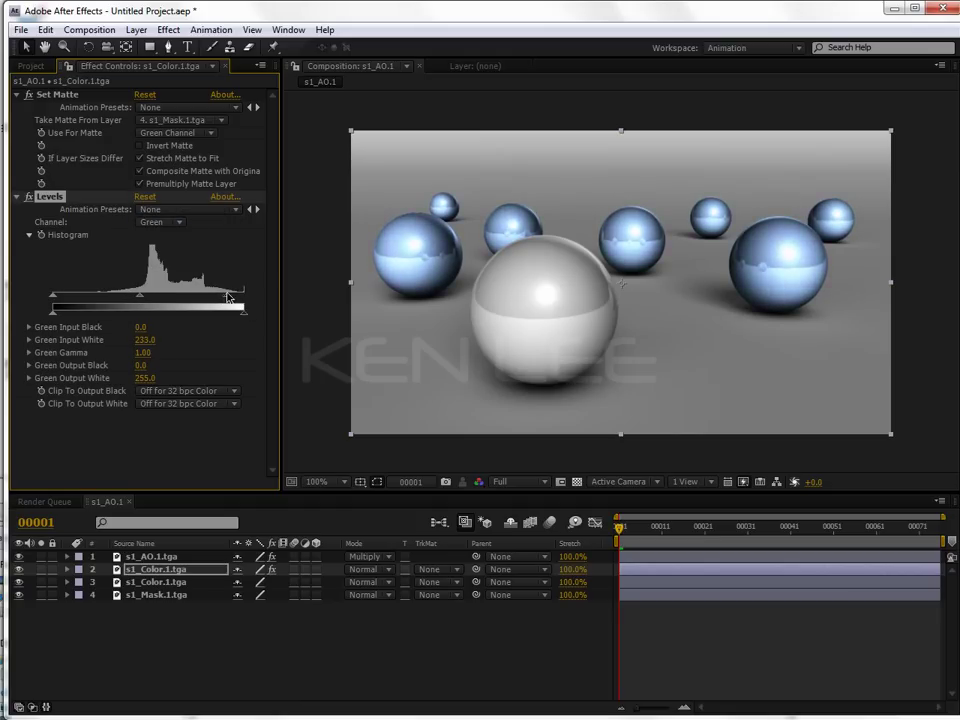
Switch Levels back to RGB and set Gamma to 0.45, undoing a trial output white change.
left_click(163, 222)
left_click(158, 188)
left_click_drag(148, 296, 179, 296)
mouse_move(244, 312)
left_mouse_down()
mouse_move(205, 316)
mouse_move(194, 298)
left_mouse_up()
key("ctrl+z")
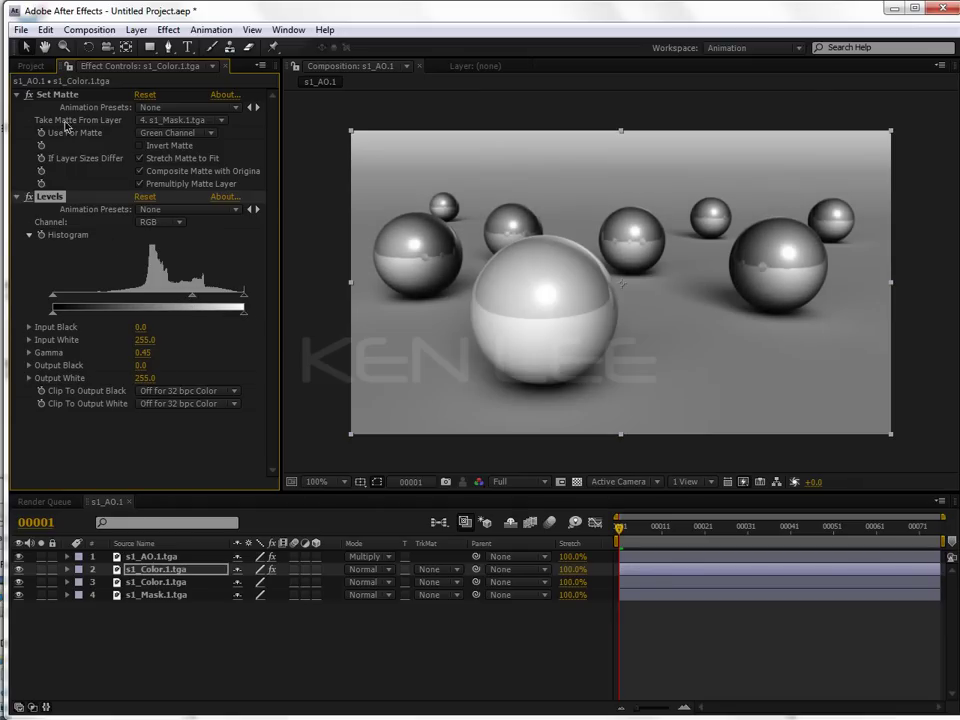
Rename the s1_AO.1 composition in the Project panel to 's1_Comp'.
left_click(30, 66)
left_click(64, 201)
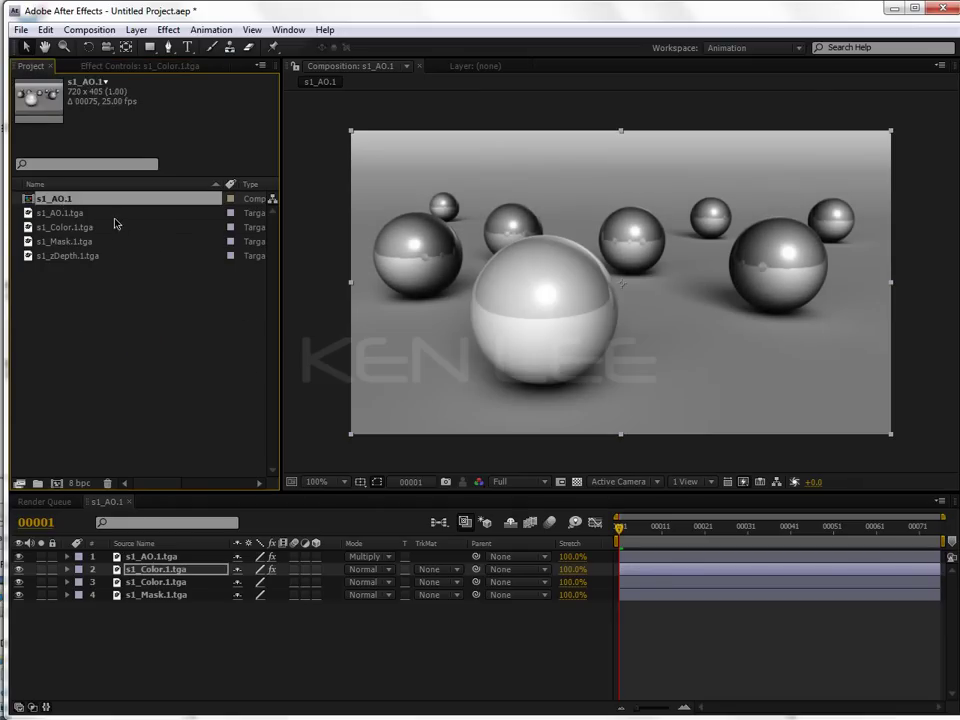
key("Return")
type("s1_")
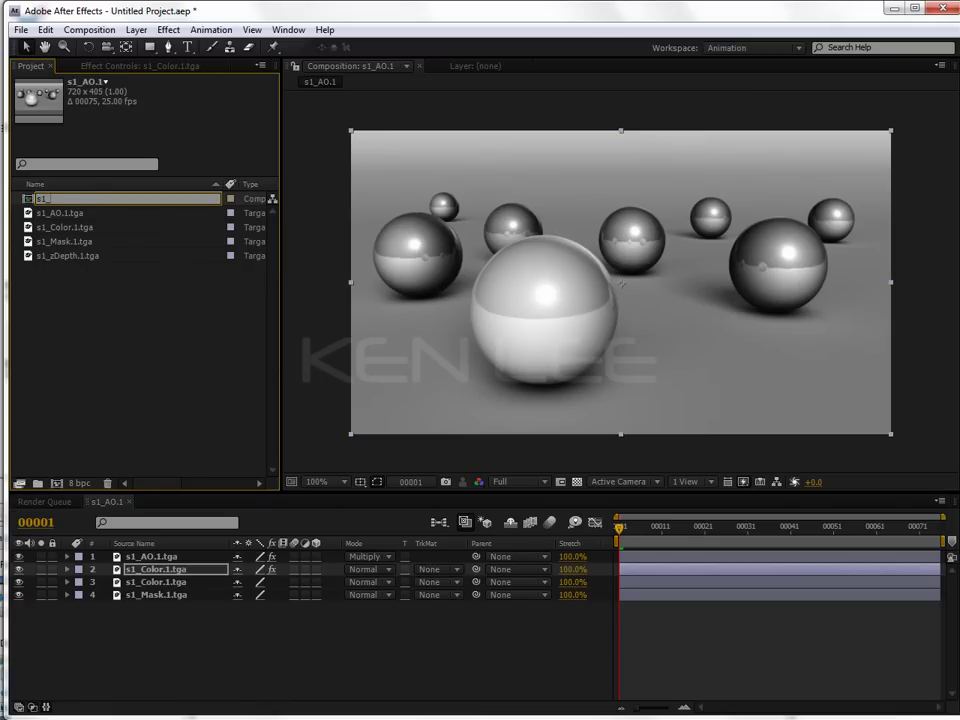
type("Comp")
key("Return")
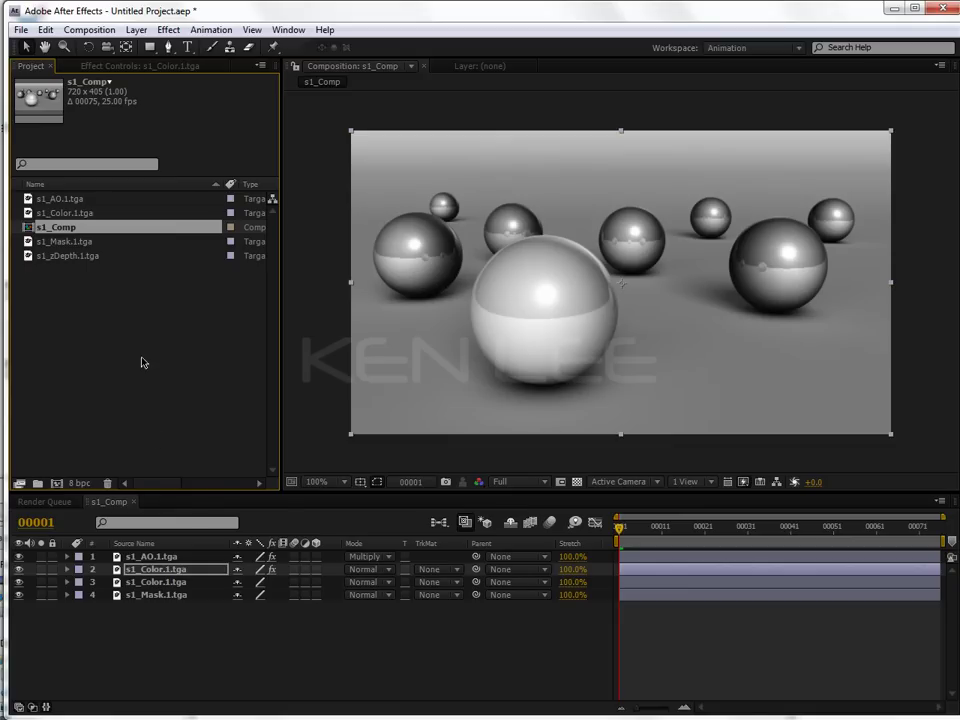
Nest s1_Comp in a new comp, s1_Comp 2, with s1_zDepth.1.tga added beneath it.
left_click(112, 325)
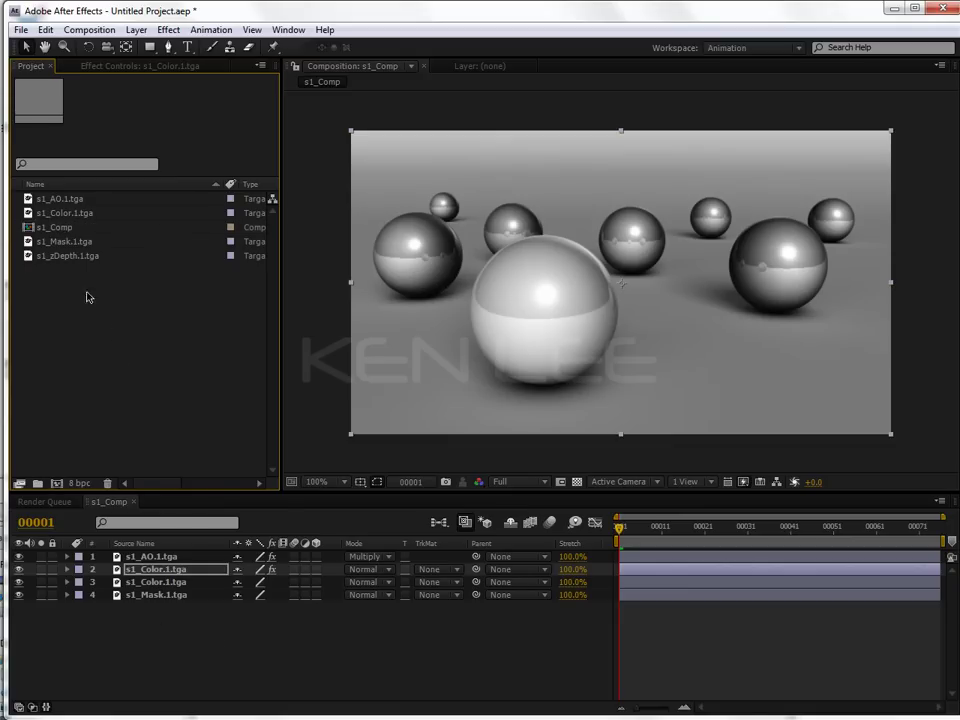
left_click(80, 227)
left_click_drag(80, 227, 59, 485)
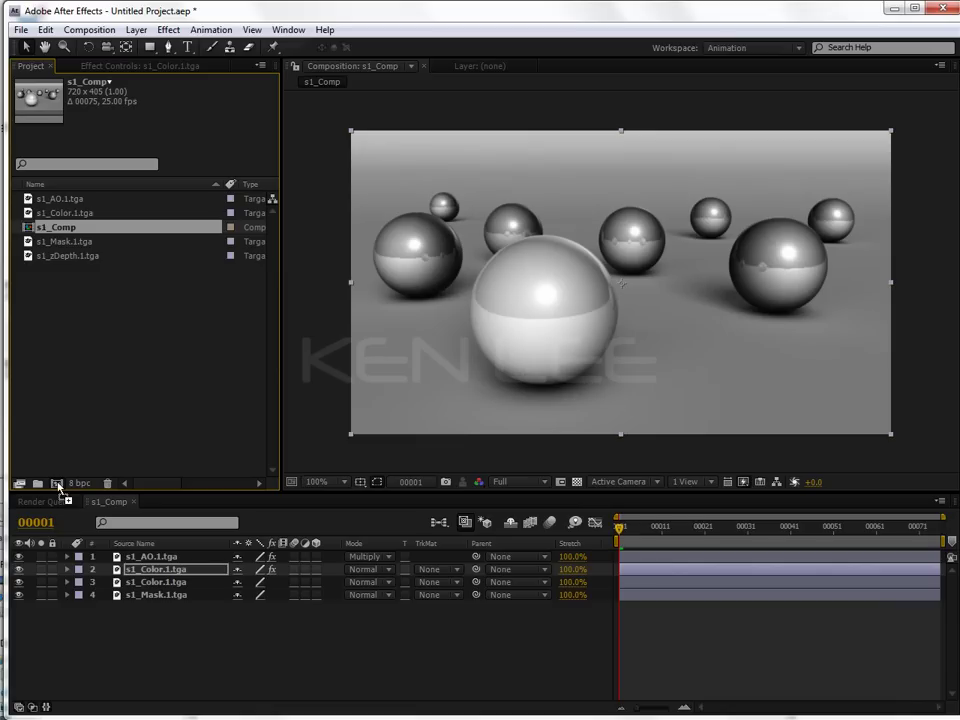
left_click_drag(59, 487, 59, 486)
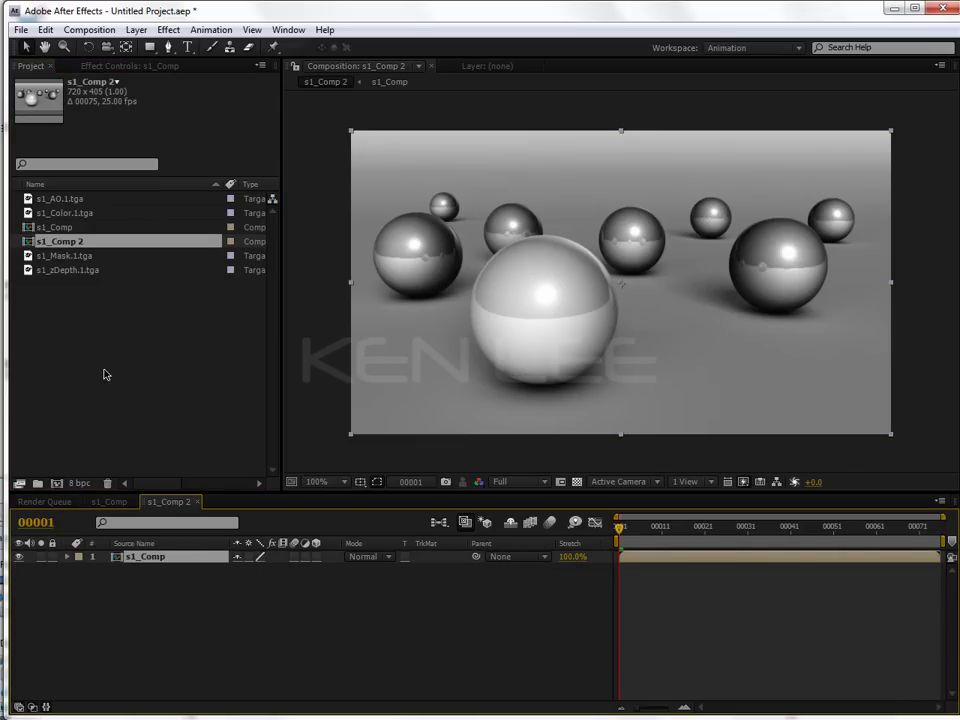
left_click_drag(91, 273, 180, 590)
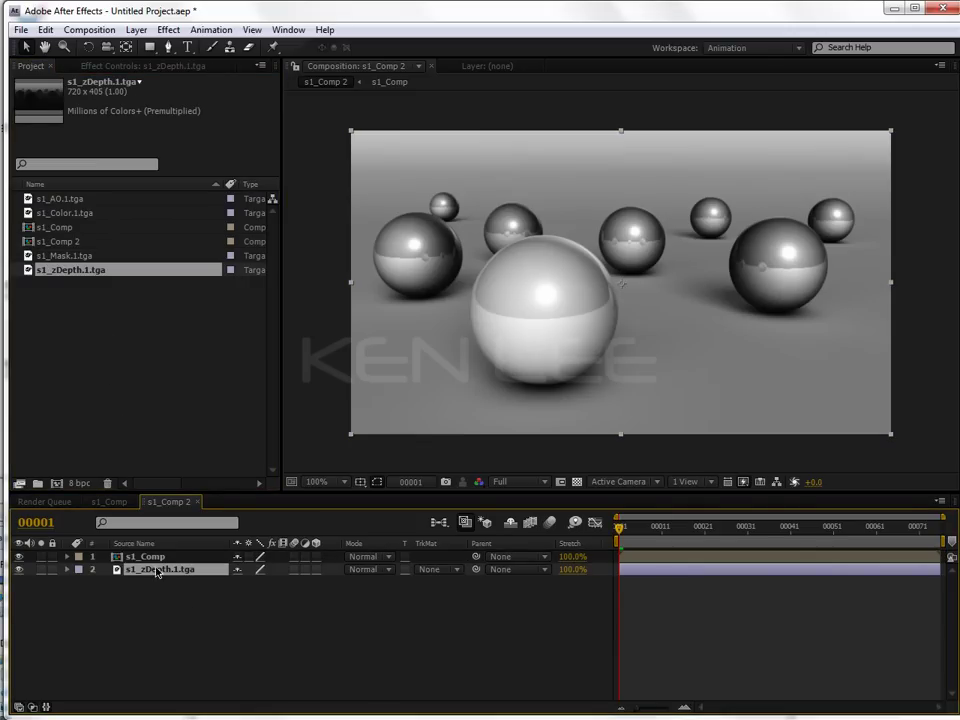
left_click(148, 556)
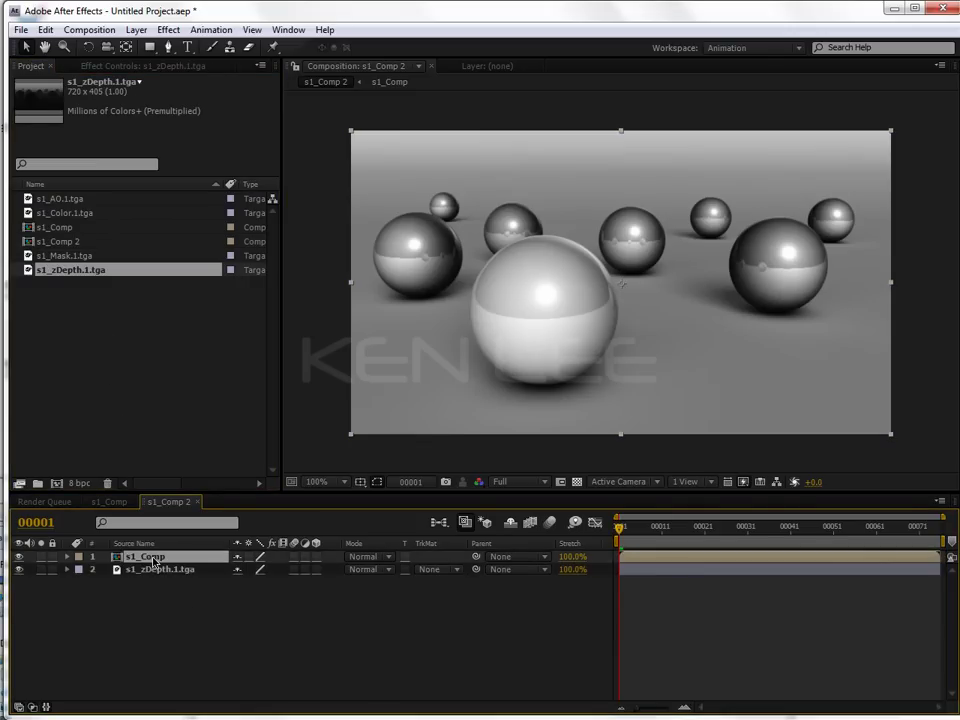
Apply Blur & Sharpen > Lens Blur to s1_Comp, blurring it evenly at Iris Radius 15.0.
left_click(136, 30)
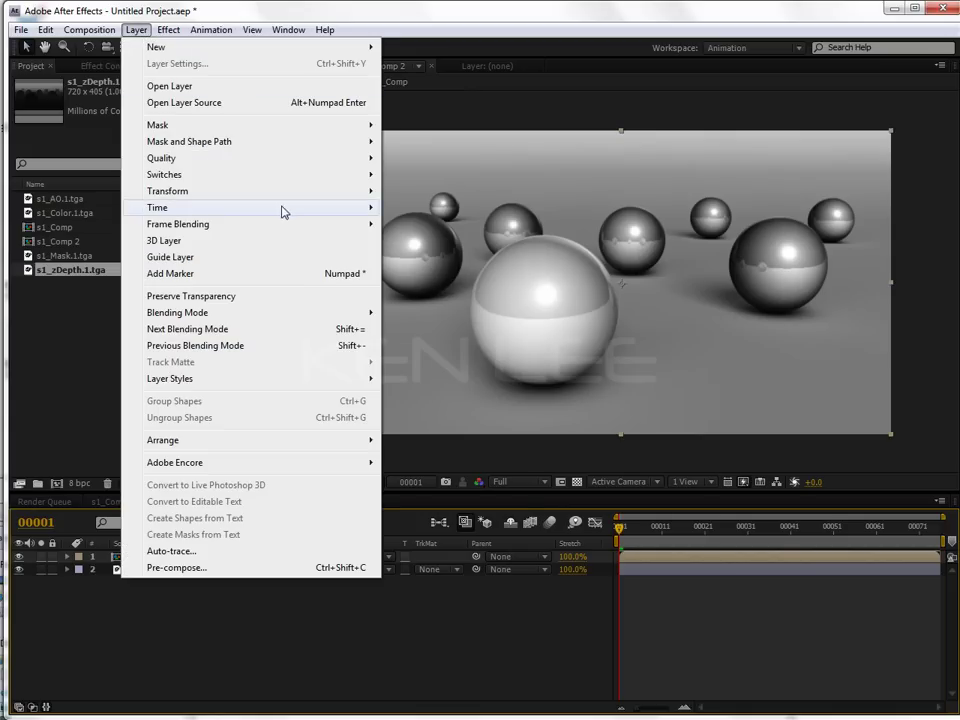
left_click(168, 30)
mouse_move(242, 138)
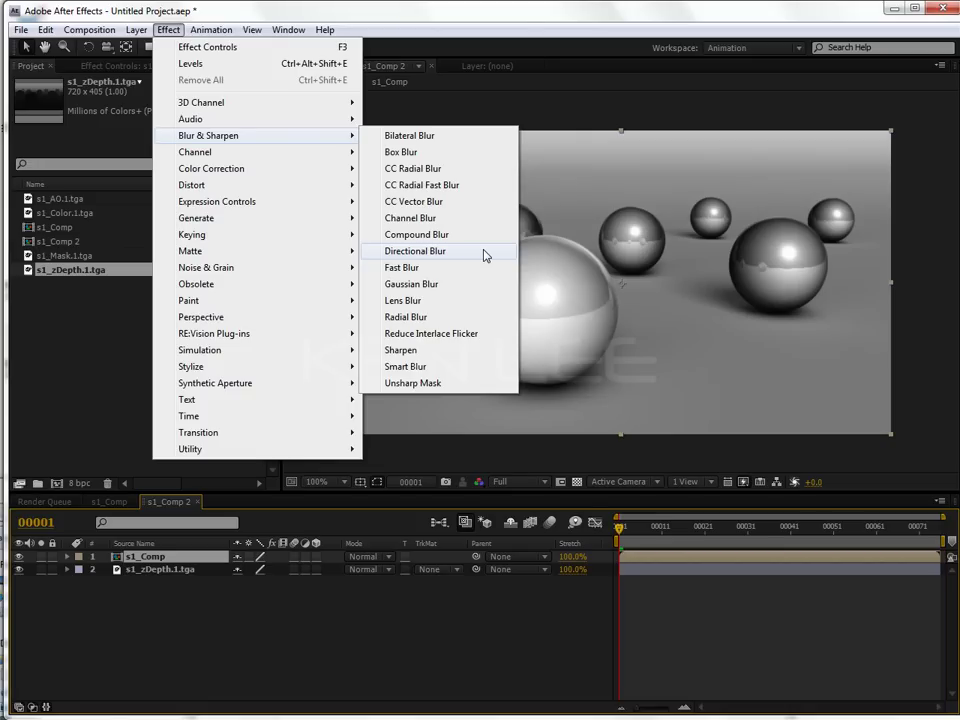
left_click(429, 301)
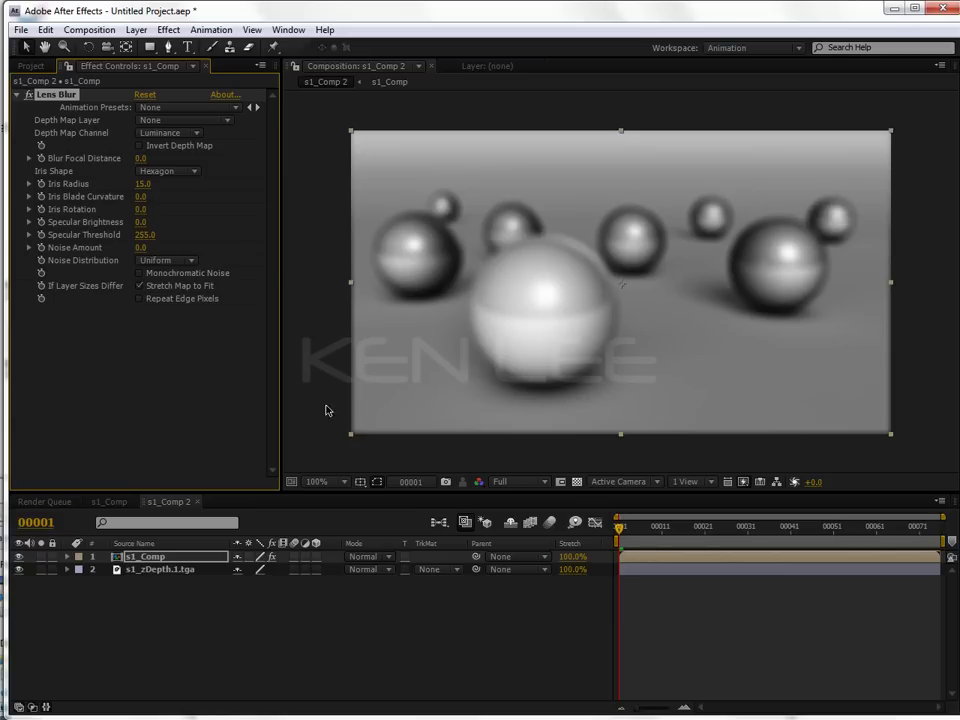
Turn on Repeat Edge Pixels for Lens Blur and briefly solo the zDepth layer to preview it.
left_click(140, 300)
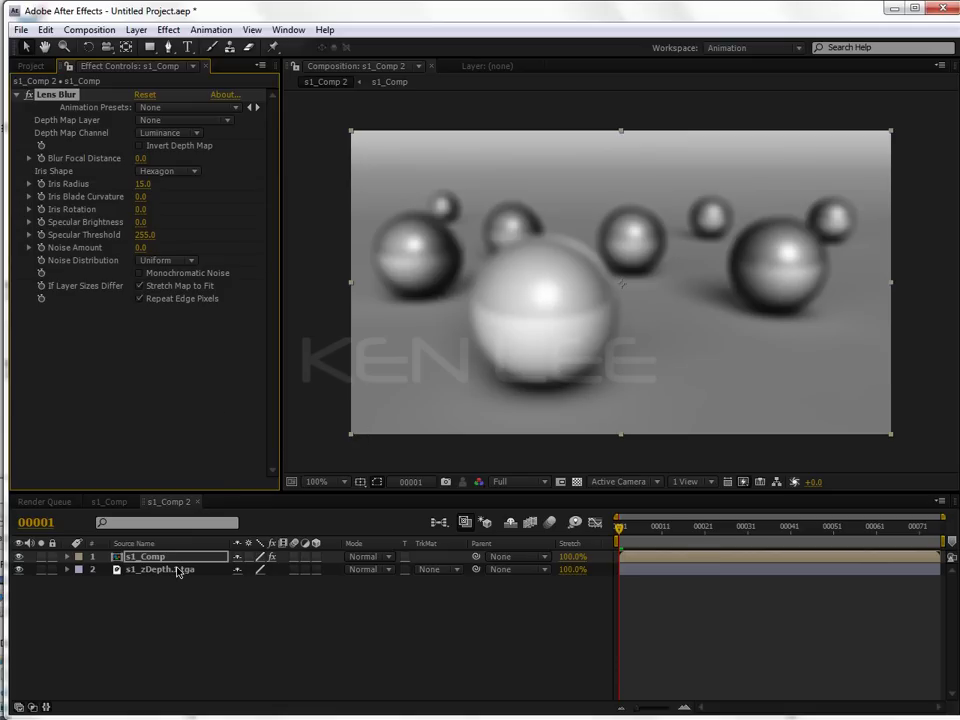
left_click(41, 569)
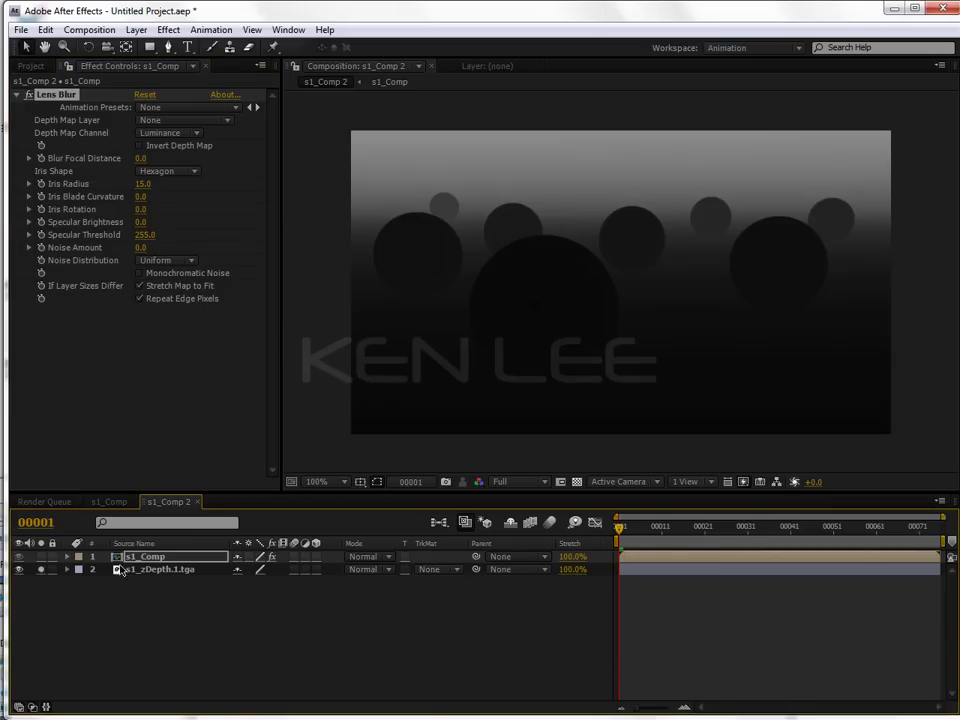
left_click(41, 569)
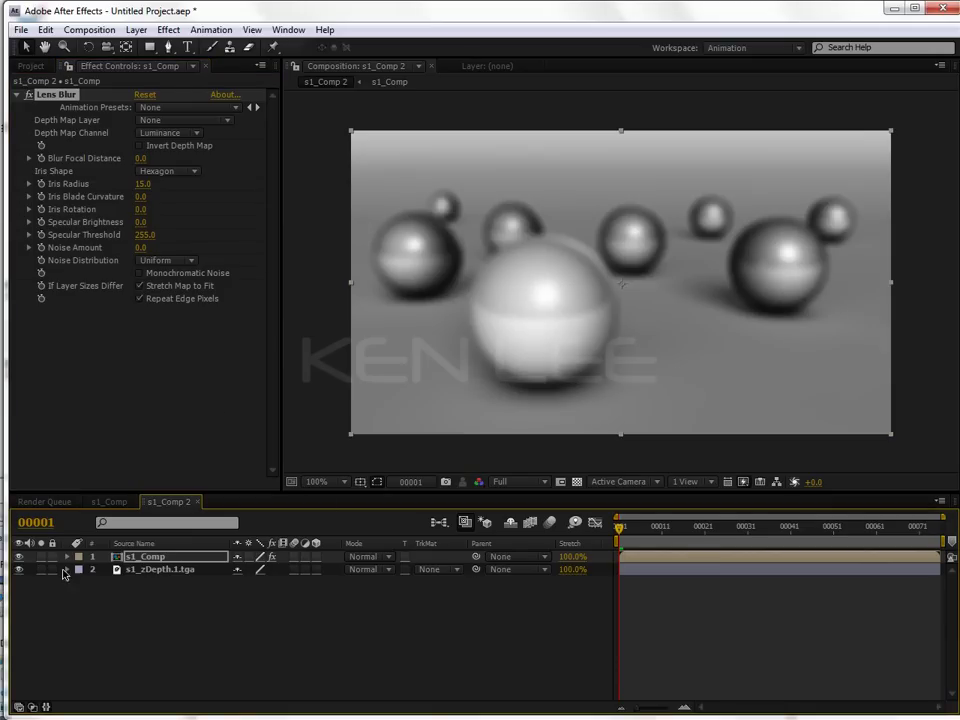
Set the Lens Blur Depth Map Layer to 2. s1_zDepth.1.tga.
left_click(168, 121)
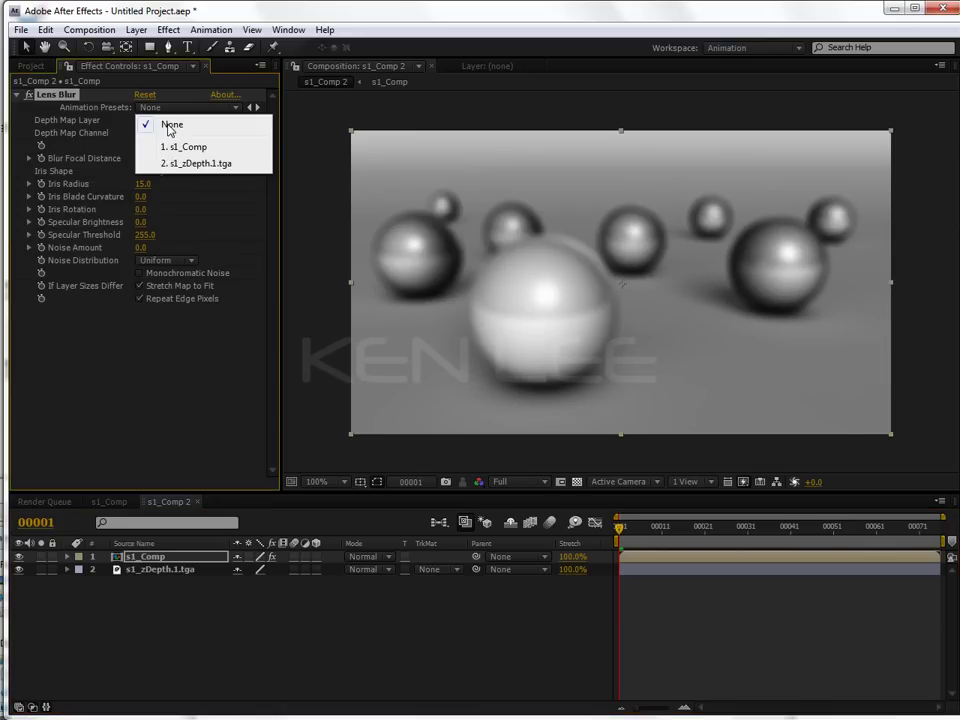
left_click(210, 165)
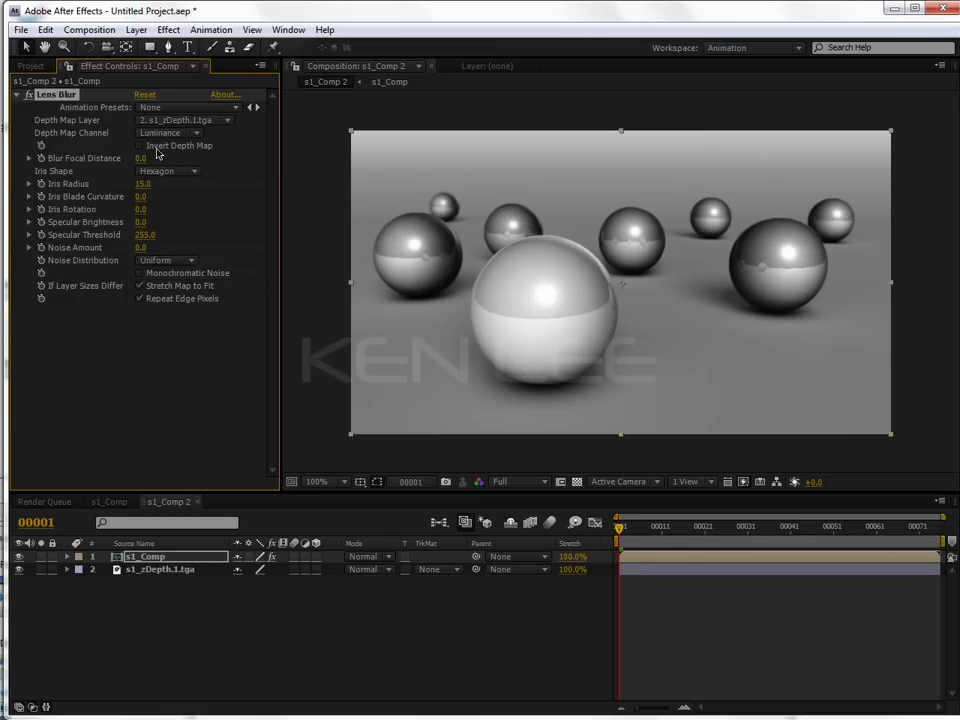
left_click(188, 133)
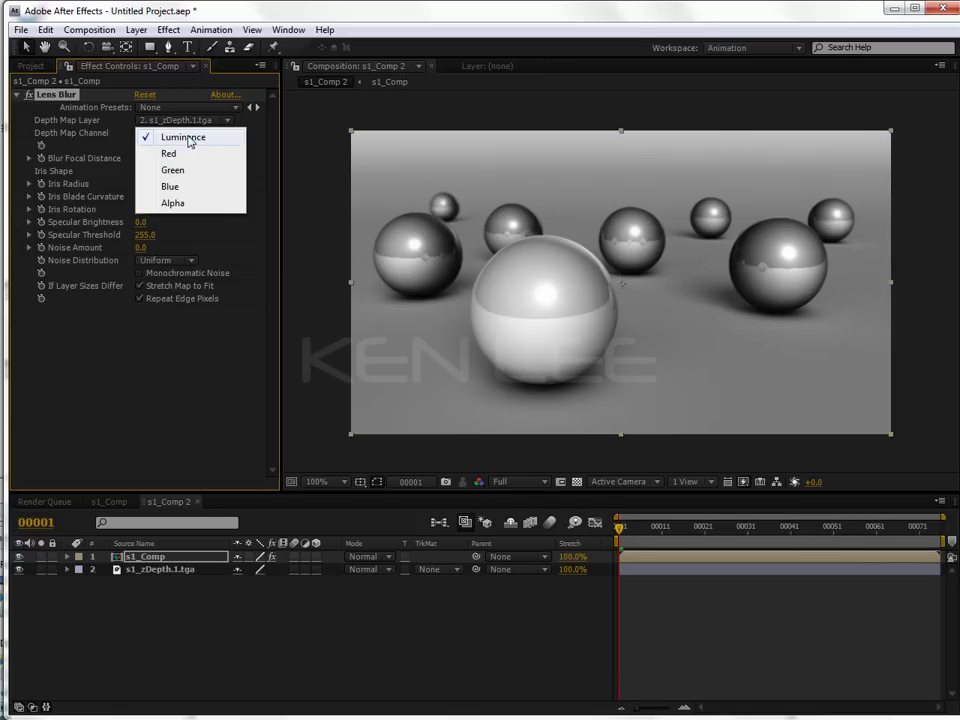
Keep Luminance as the depth map channel and set Iris Radius to 30 after previewing 100.
left_click(190, 141)
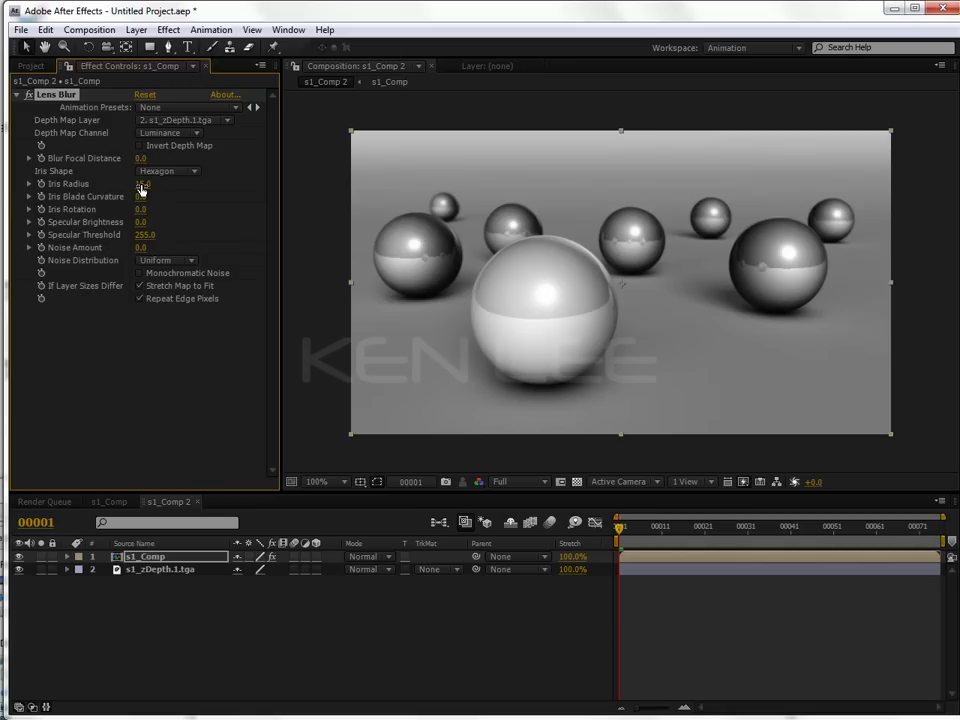
left_click_drag(141, 187, 214, 184)
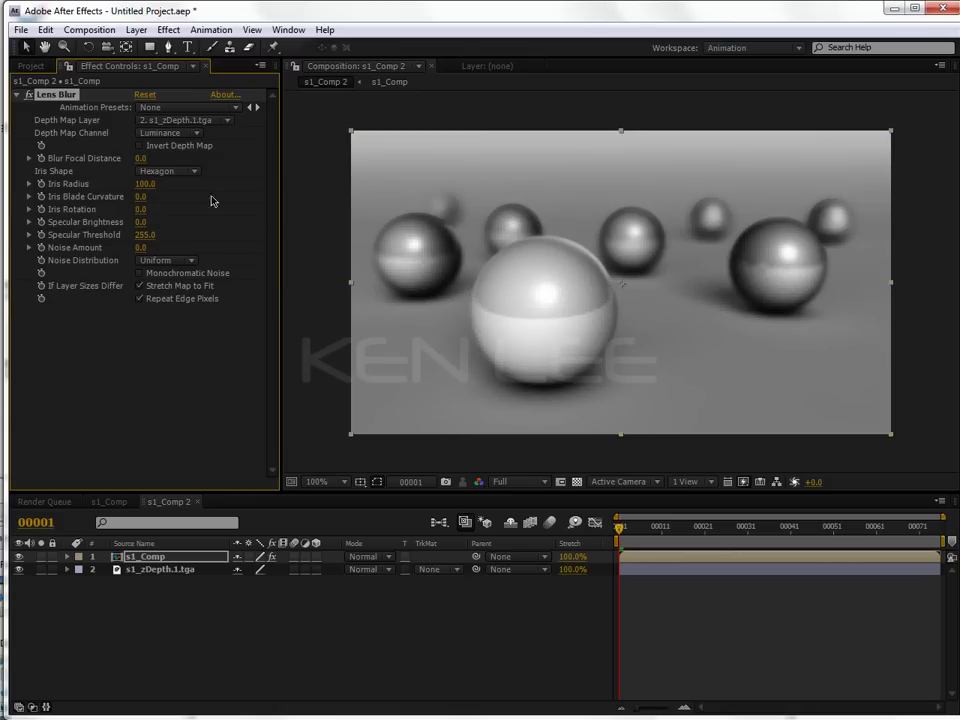
left_click(145, 184)
type("30")
key("Return")
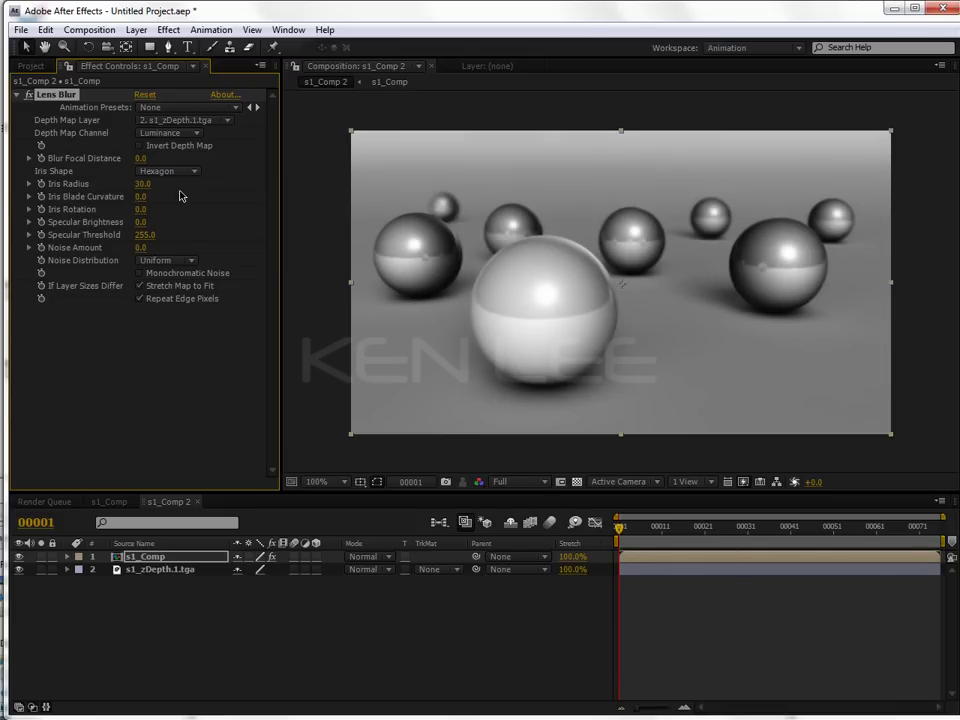
left_click(315, 266)
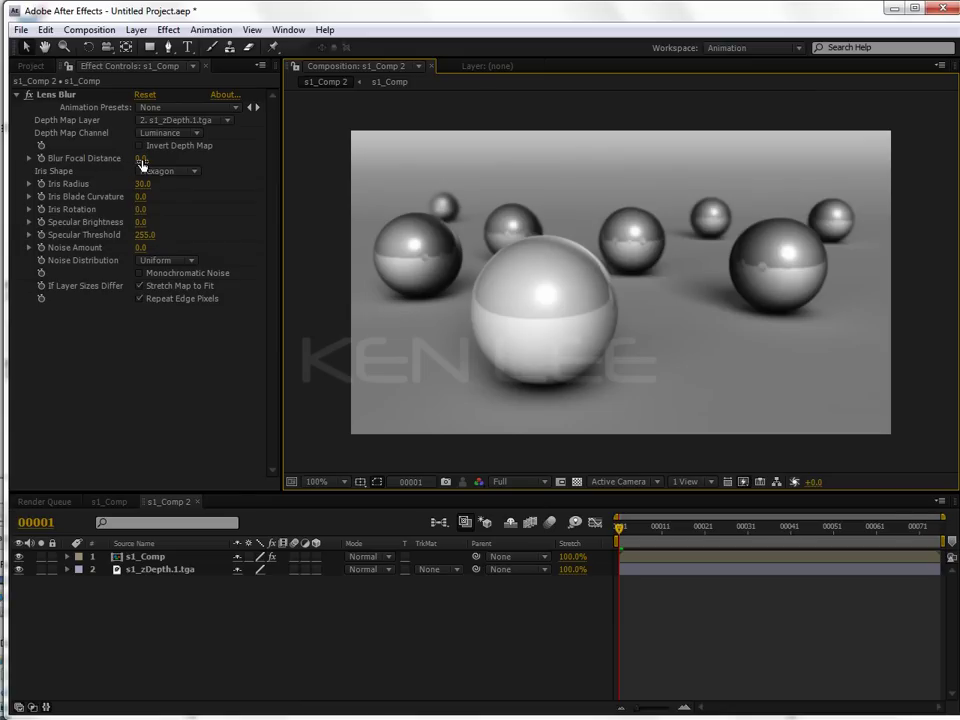
Scrub Blur Focal Distance up to 96.9 so the large front sphere defocuses.
left_click_drag(143, 158, 147, 158)
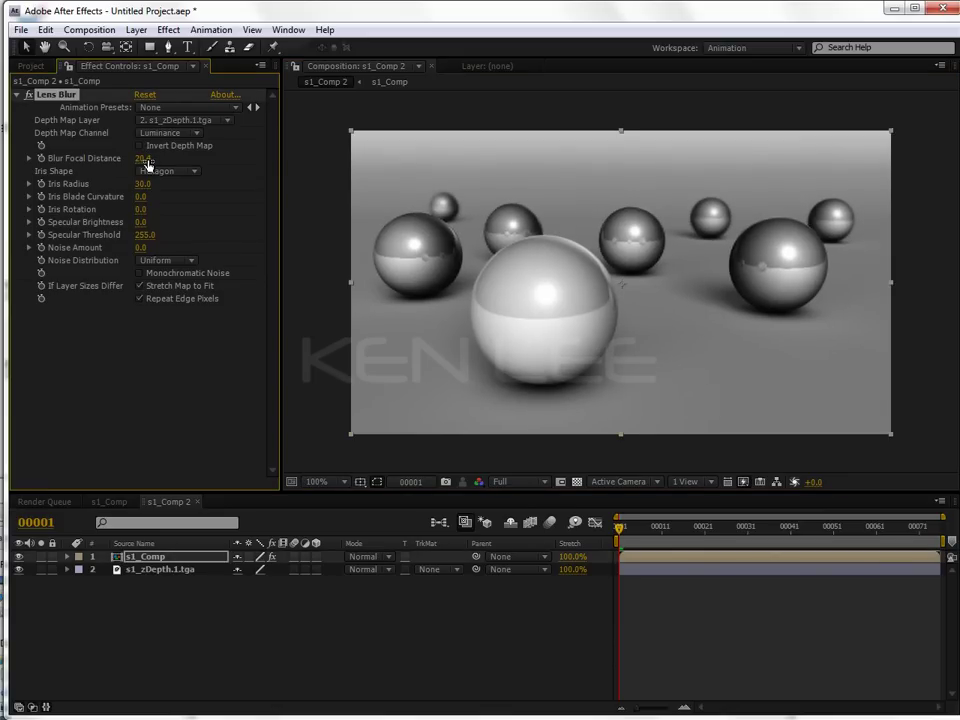
left_click_drag(145, 159, 155, 160)
left_click_drag(142, 158, 157, 162)
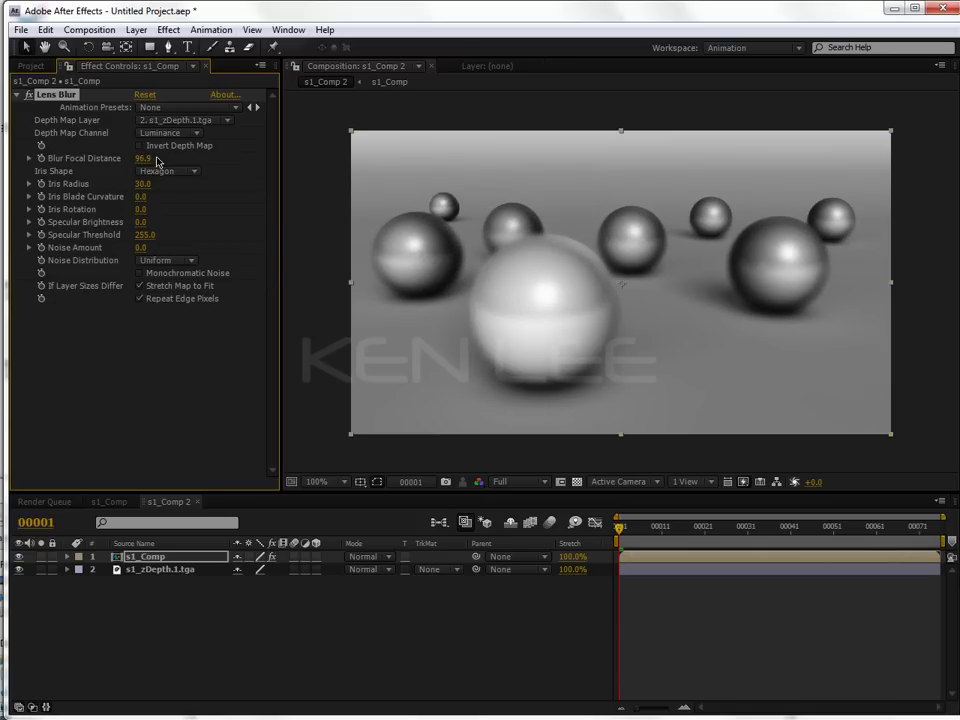